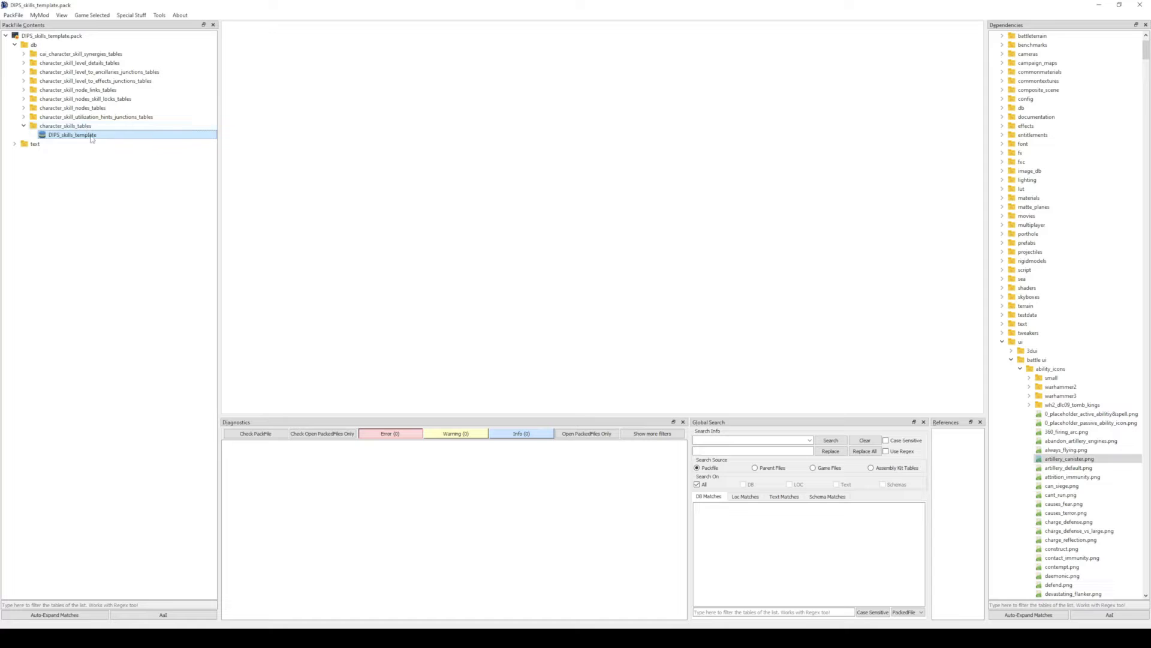
- Open the DIPS_skills_template table in character_skills_tables and examine the Key and Image Path columns of both skills
double_click(174, 135)
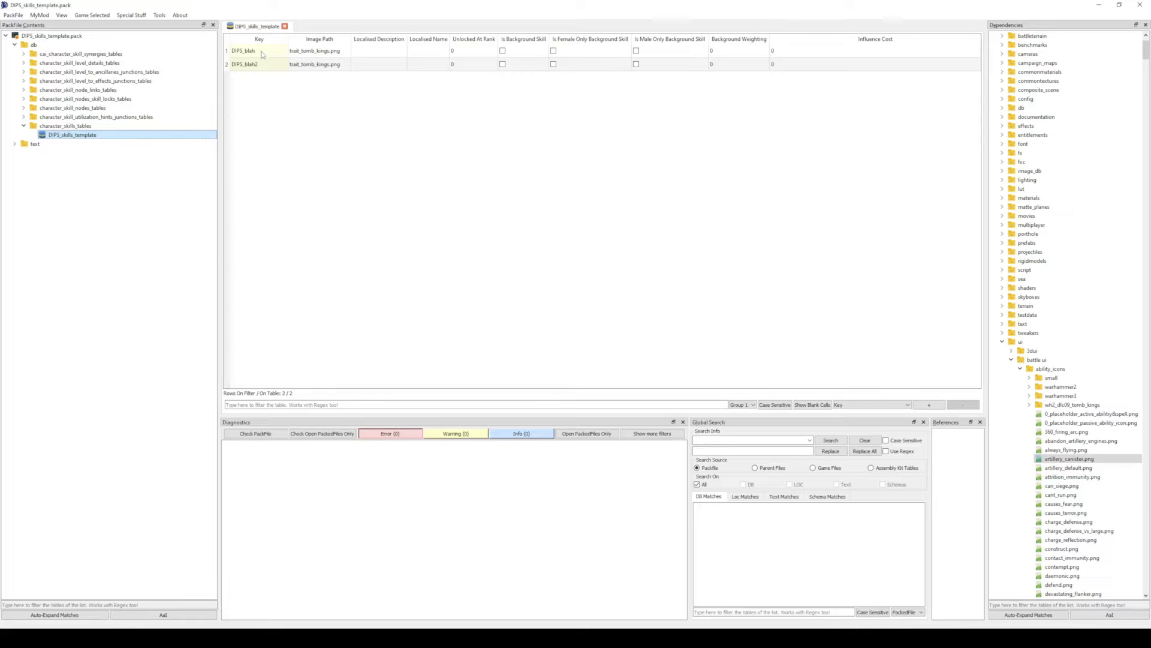
drag(258, 52, 306, 66)
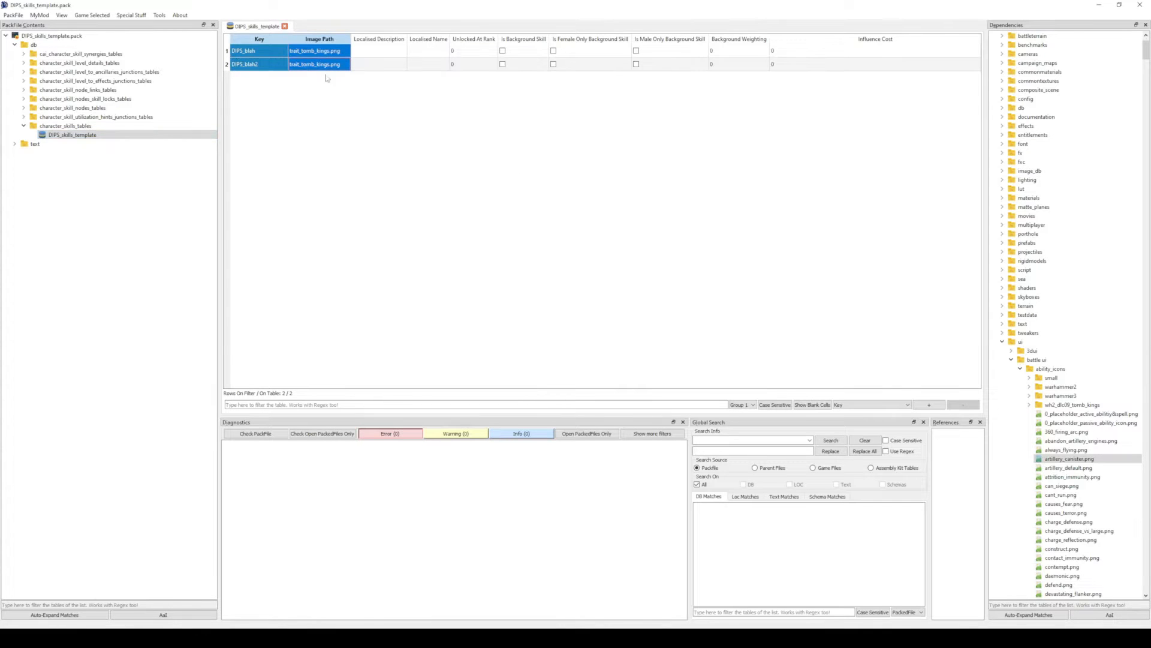
click(278, 96)
drag(258, 52, 265, 68)
click(279, 100)
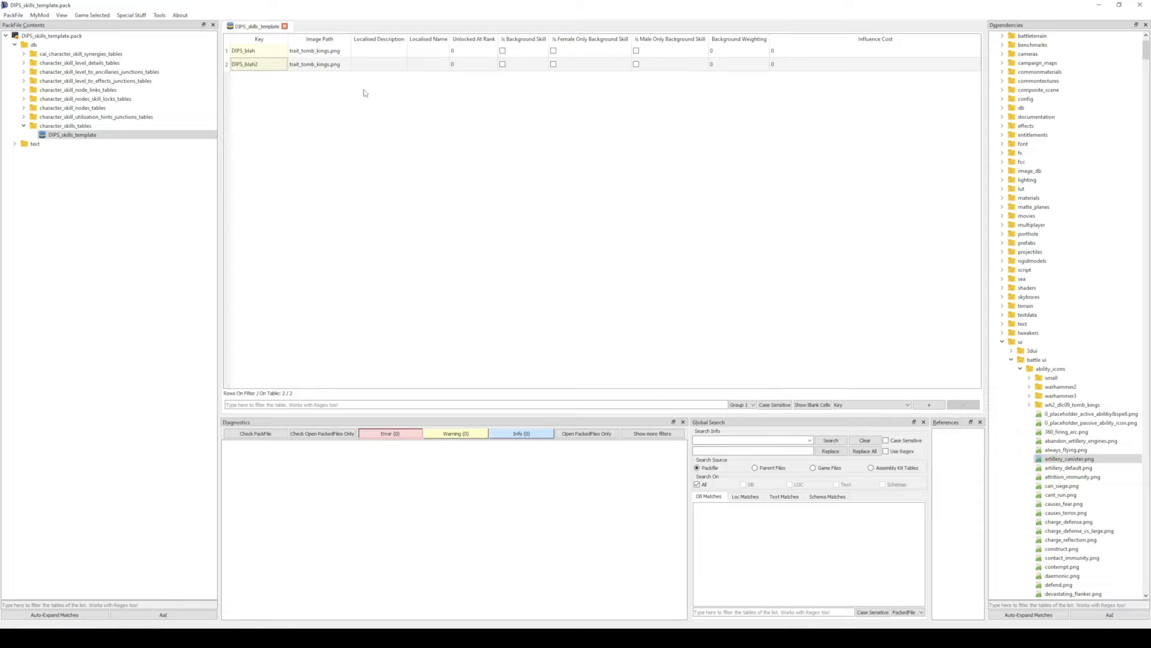
drag(317, 51, 323, 65)
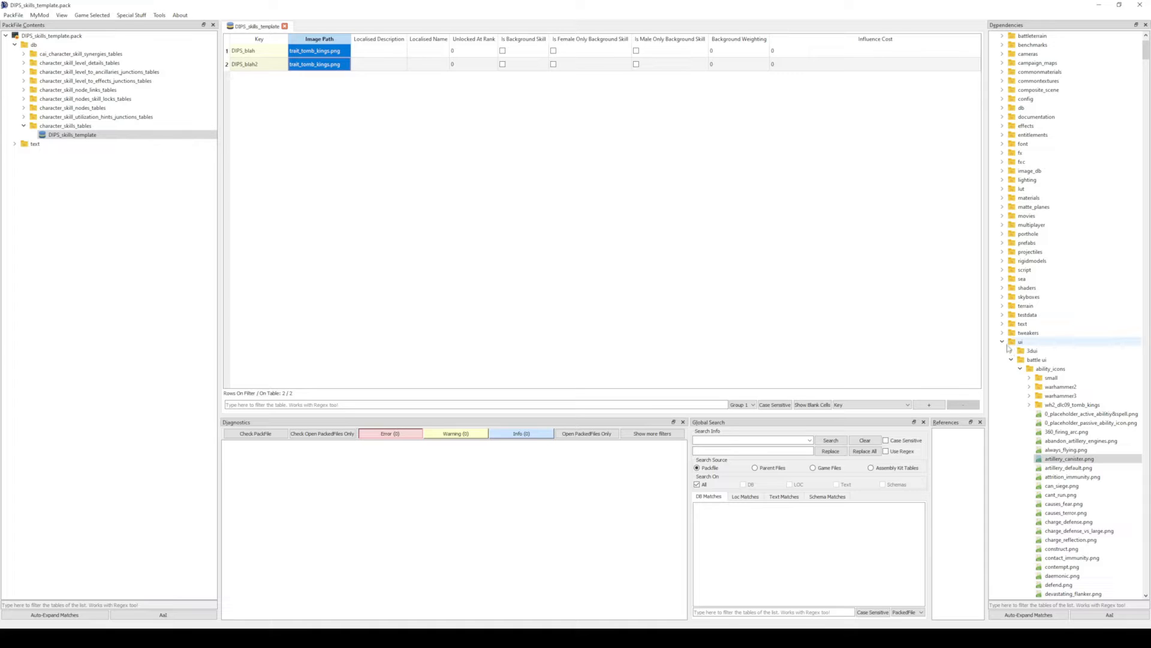
- Preview the game's ability icons from artillery_default.png through contact_immunity.png, and close the preview
click(1068, 468)
key(Down)
key(Down)
key(Down)
key(Down)
key(Down)
key(Down)
key(Down)
key(Down)
key(Down)
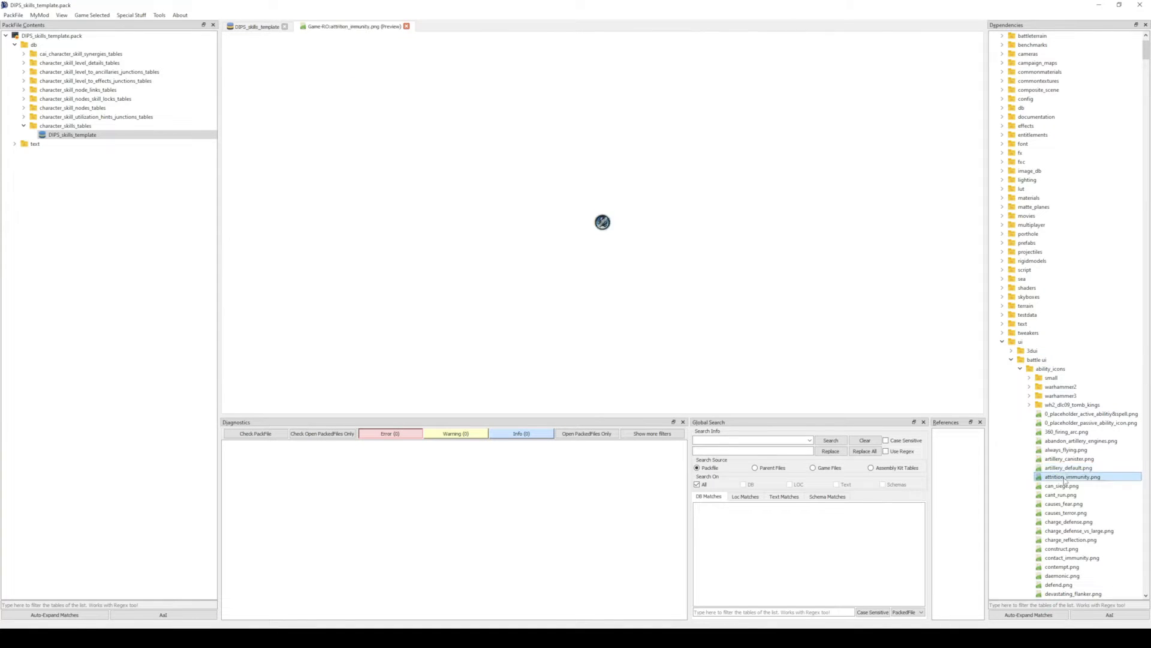
key(Down)
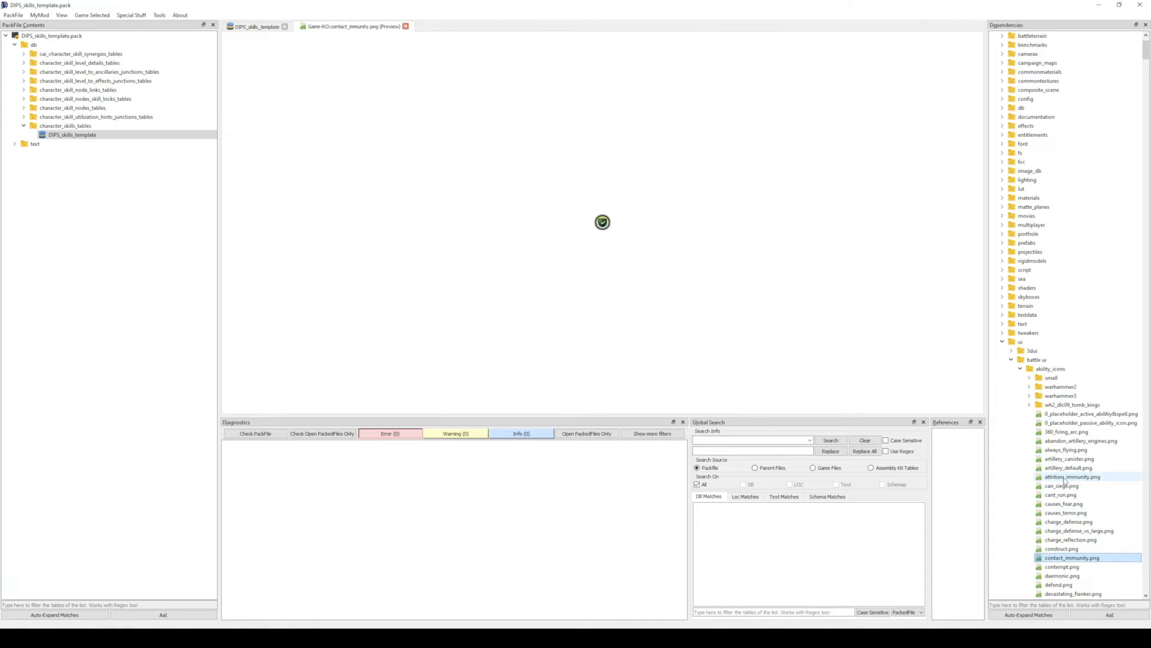
click(407, 26)
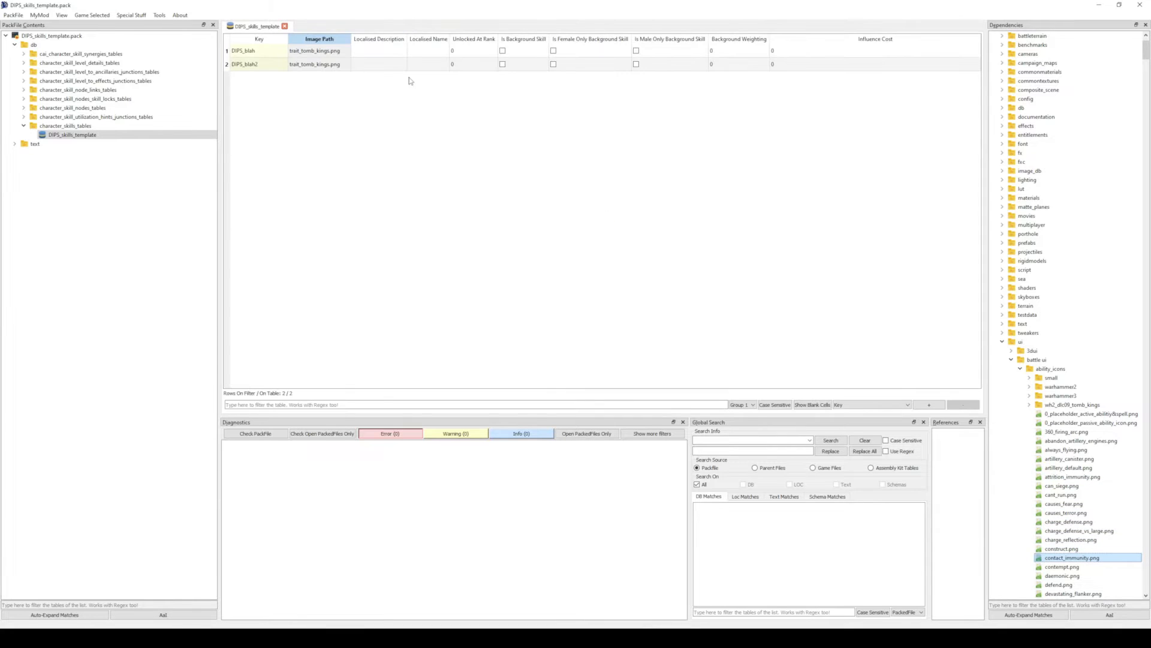
- Examine the skills table's localised text, unlock rank, background skill and background weighting columns
drag(384, 52, 473, 60)
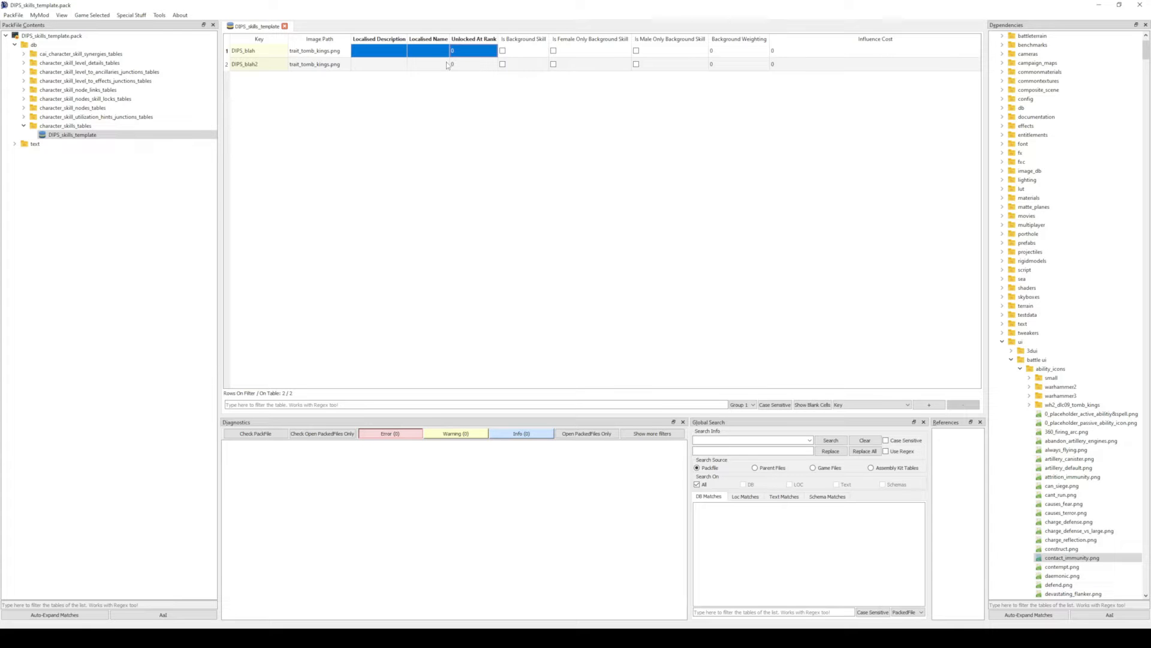
click(413, 90)
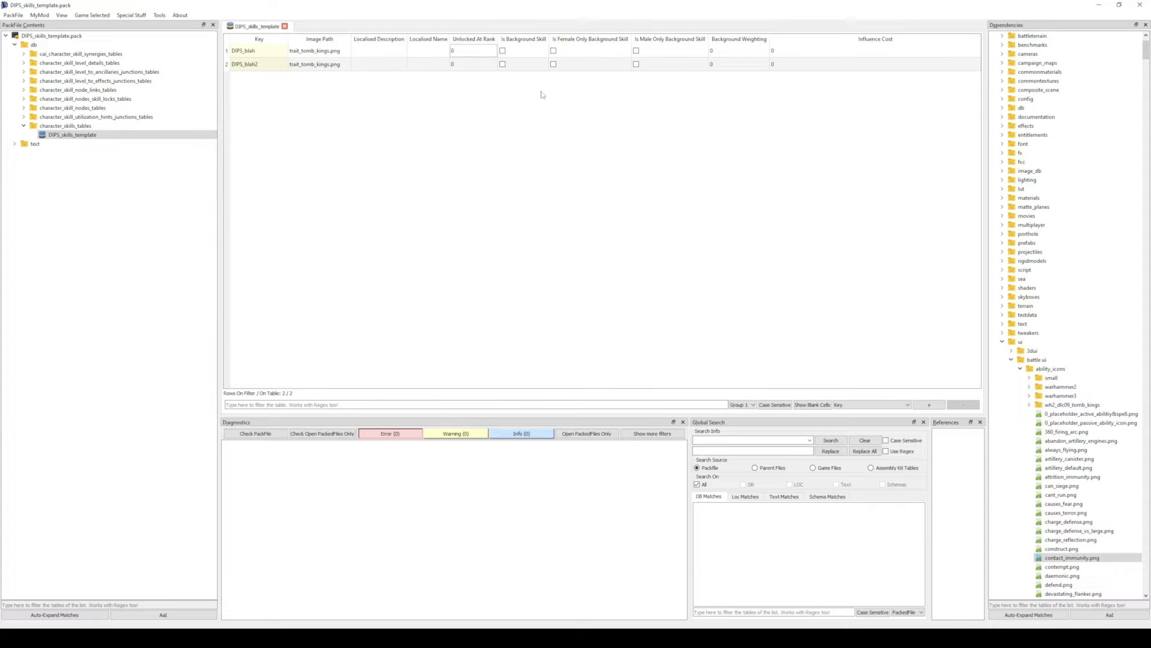
click(542, 53)
drag(542, 55, 778, 68)
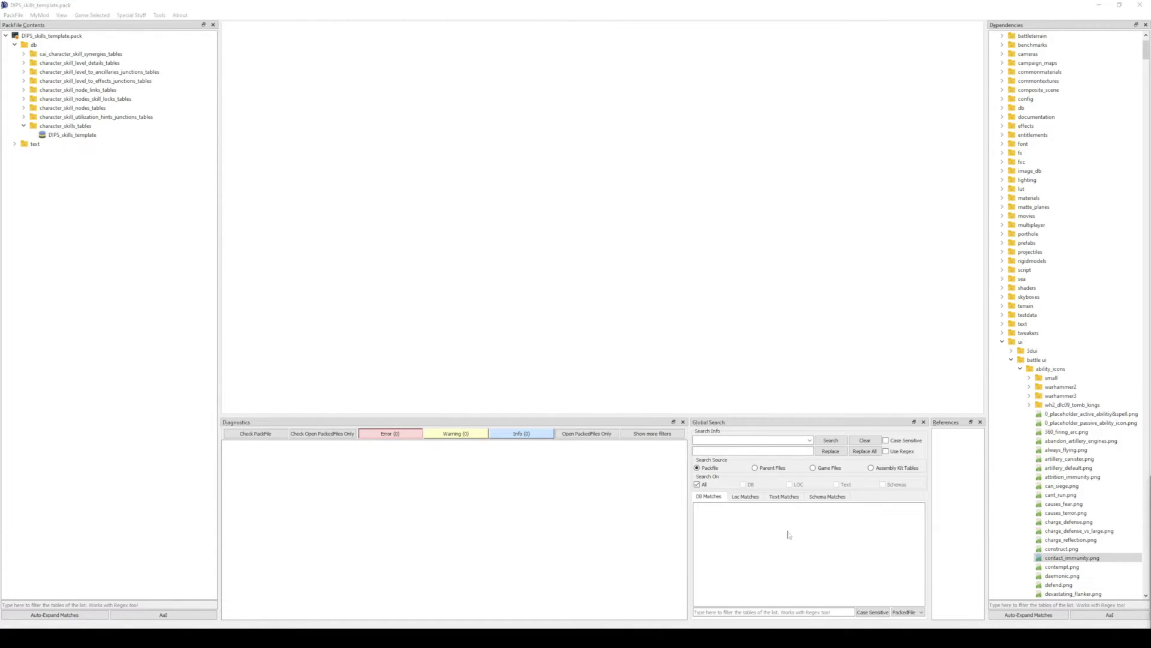
- Open the DIPS_skills_template table in character_skill_level_details_tables and examine its Level, Skill Key and Unlocked At Rank columns
click(24, 64)
click(73, 72)
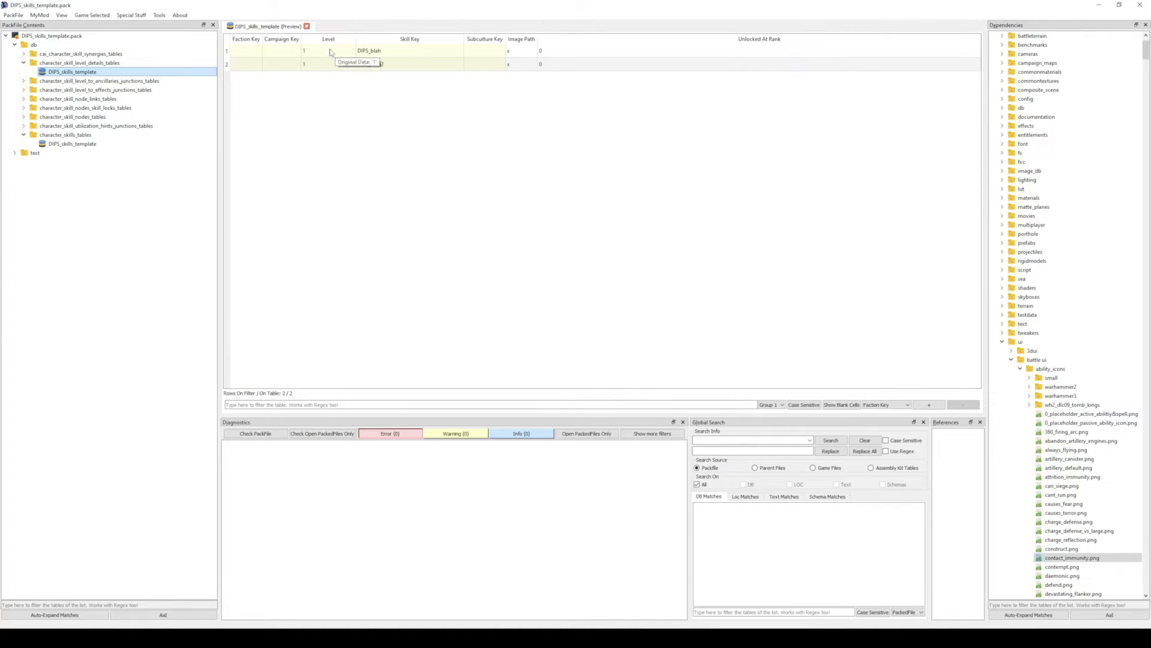
drag(333, 55, 329, 65)
click(346, 103)
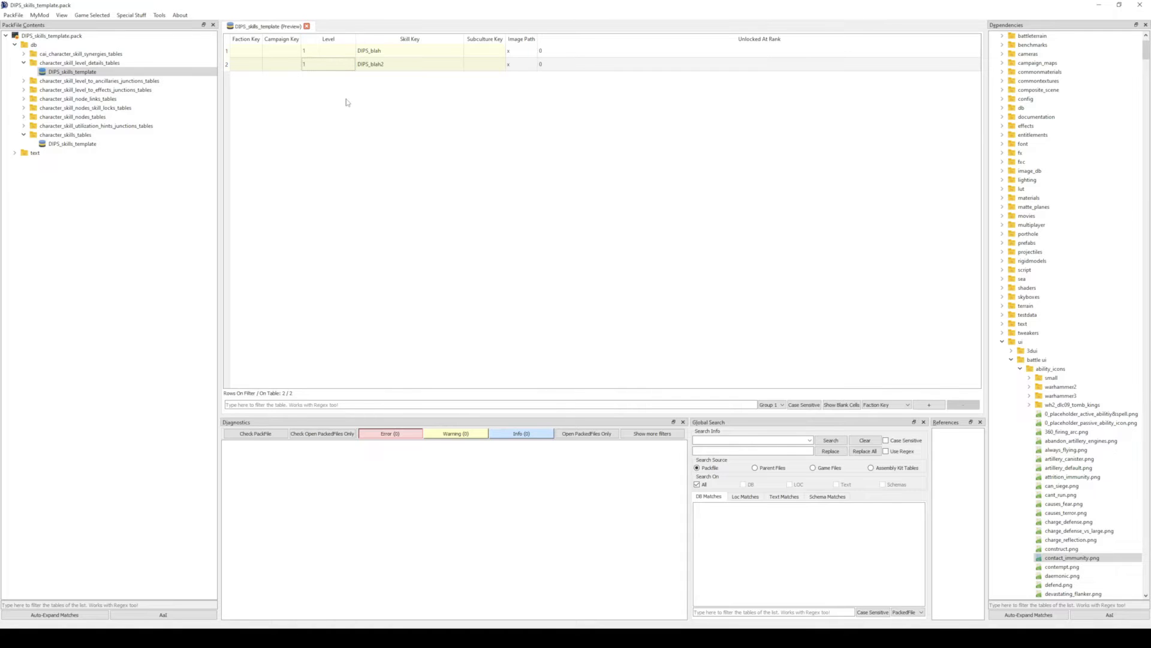
drag(407, 51, 410, 65)
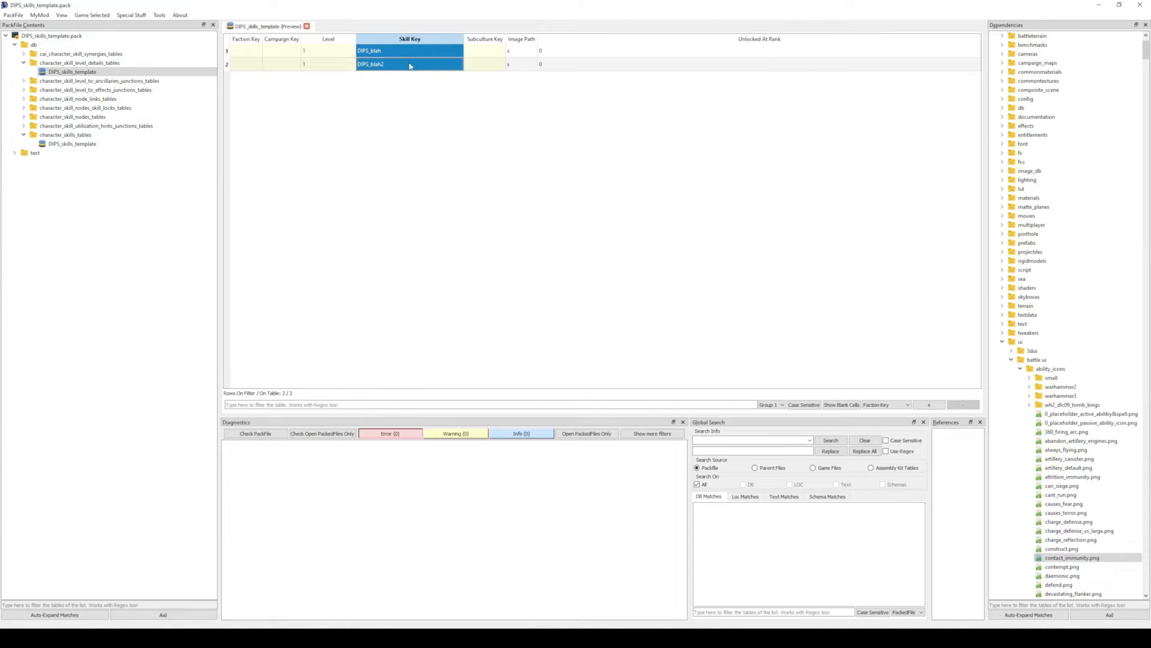
click(497, 114)
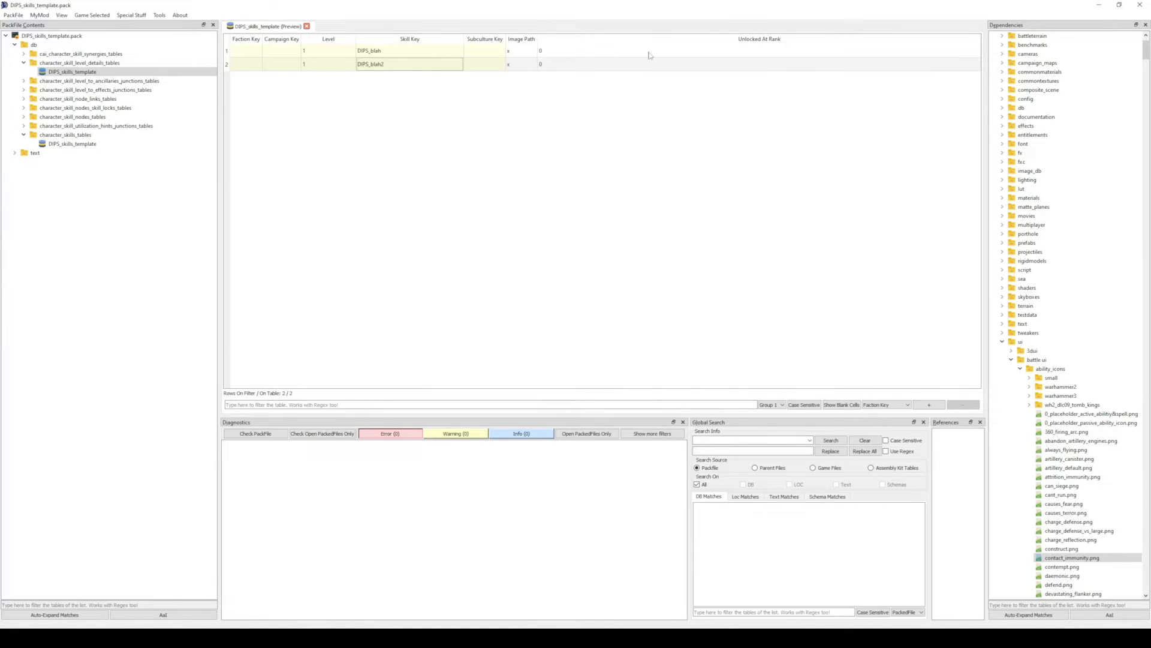
drag(743, 50, 703, 92)
click(703, 89)
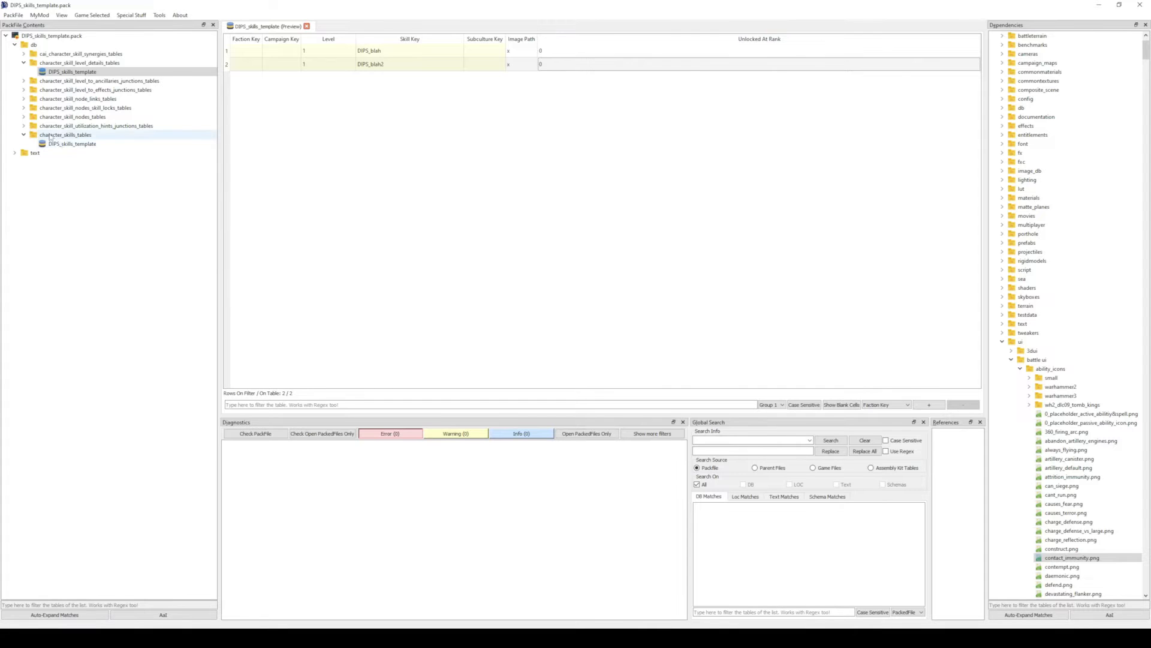
- Open the DIPS_skills_template table in character_skill_nodes_tables and examine its Key, Campaign Key, Character Skill Key and Character Skill Node Set Key columns
double_click(33, 118)
click(72, 126)
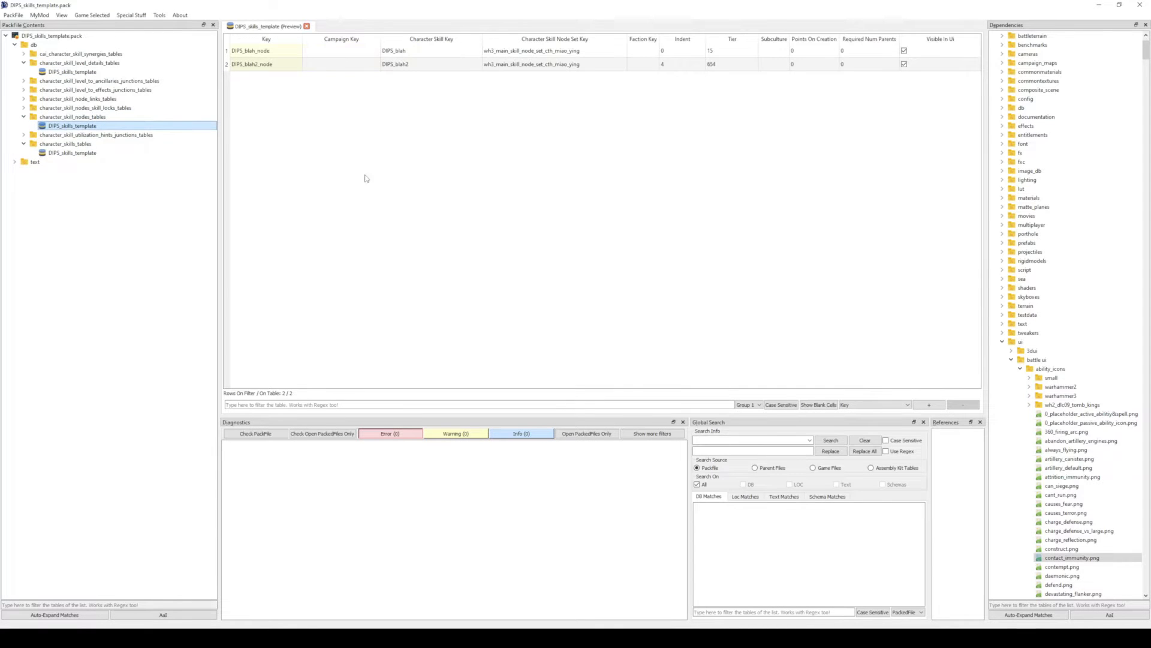
click(271, 53)
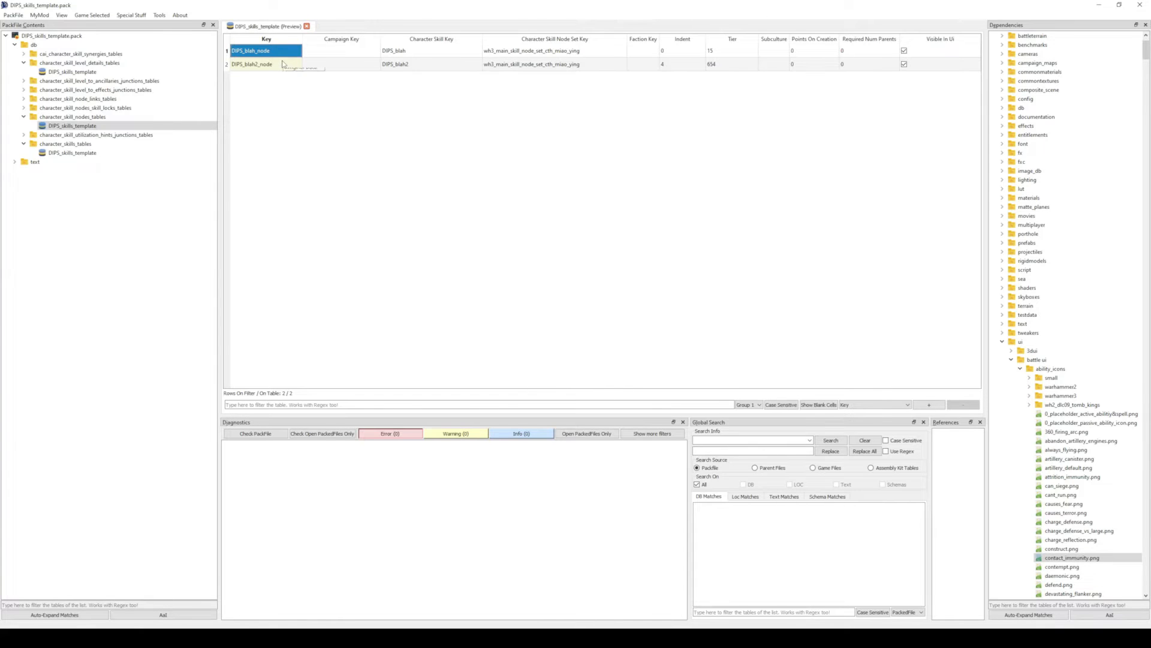
click(332, 94)
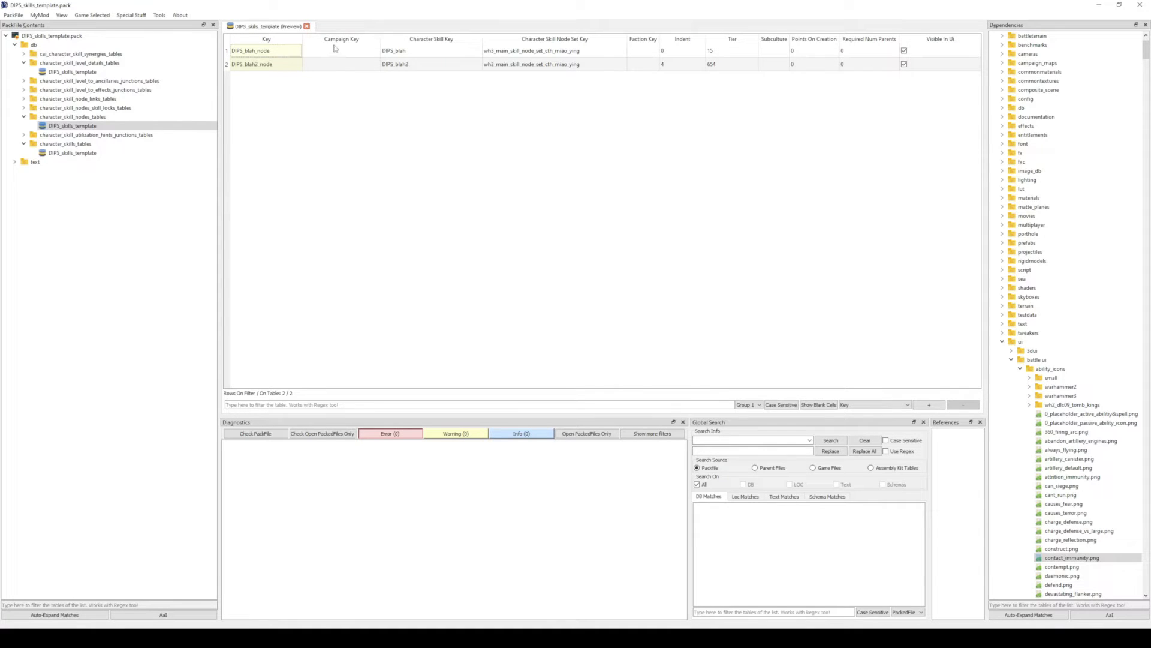
drag(338, 54, 342, 69)
click(365, 107)
drag(403, 51, 413, 62)
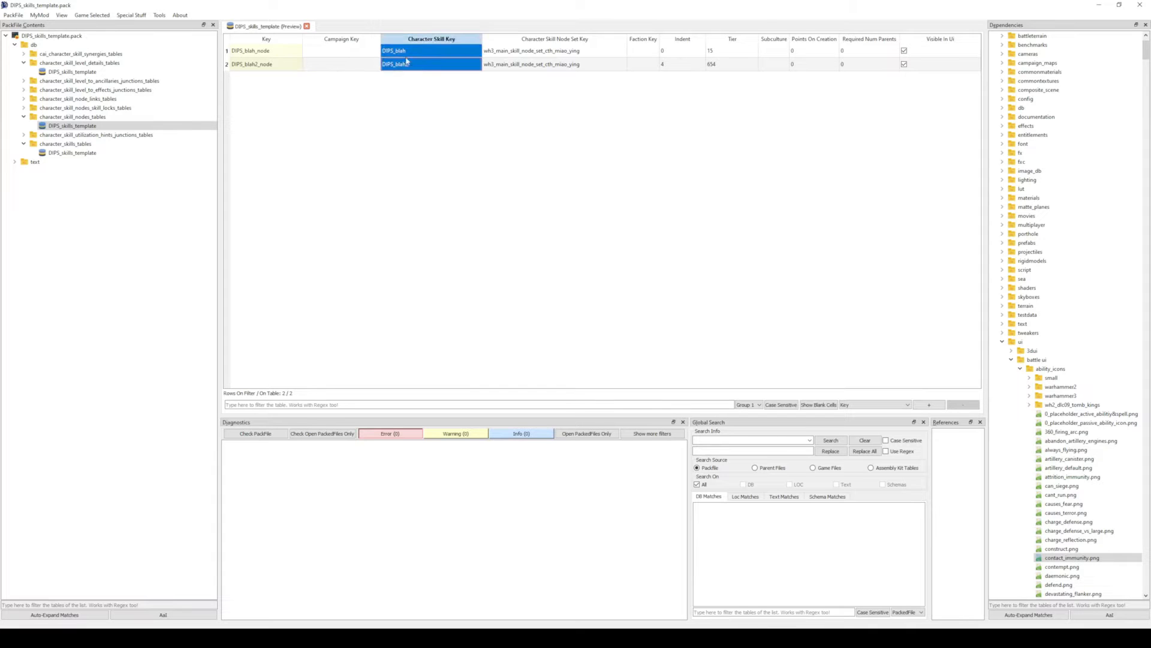
click(508, 129)
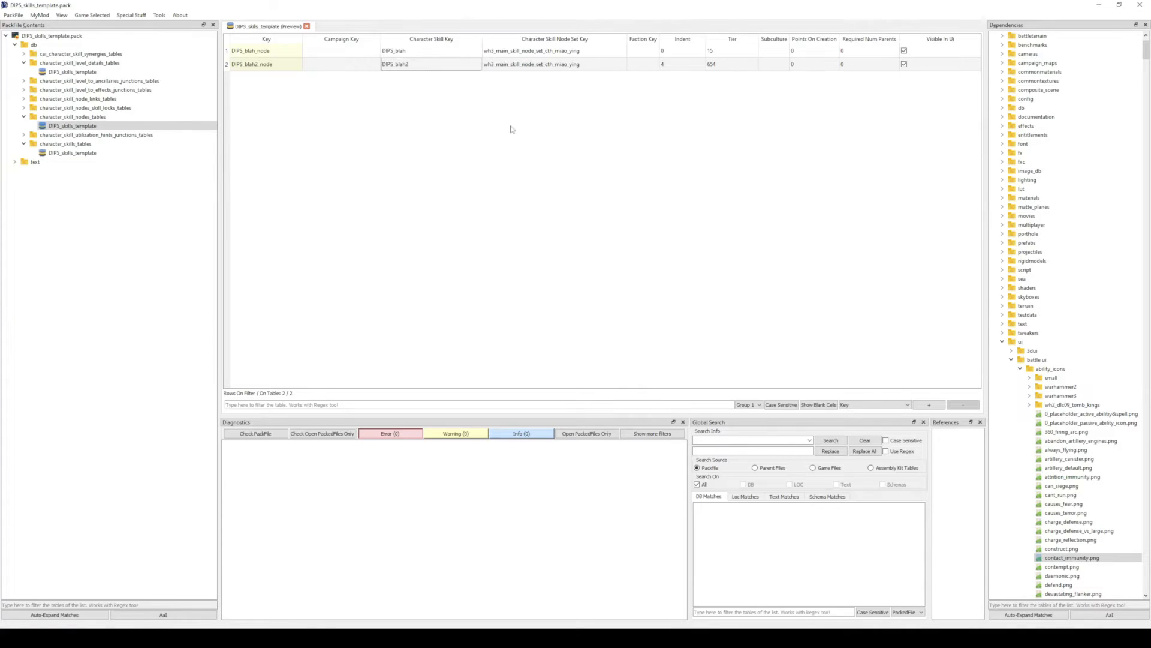
drag(533, 52, 531, 61)
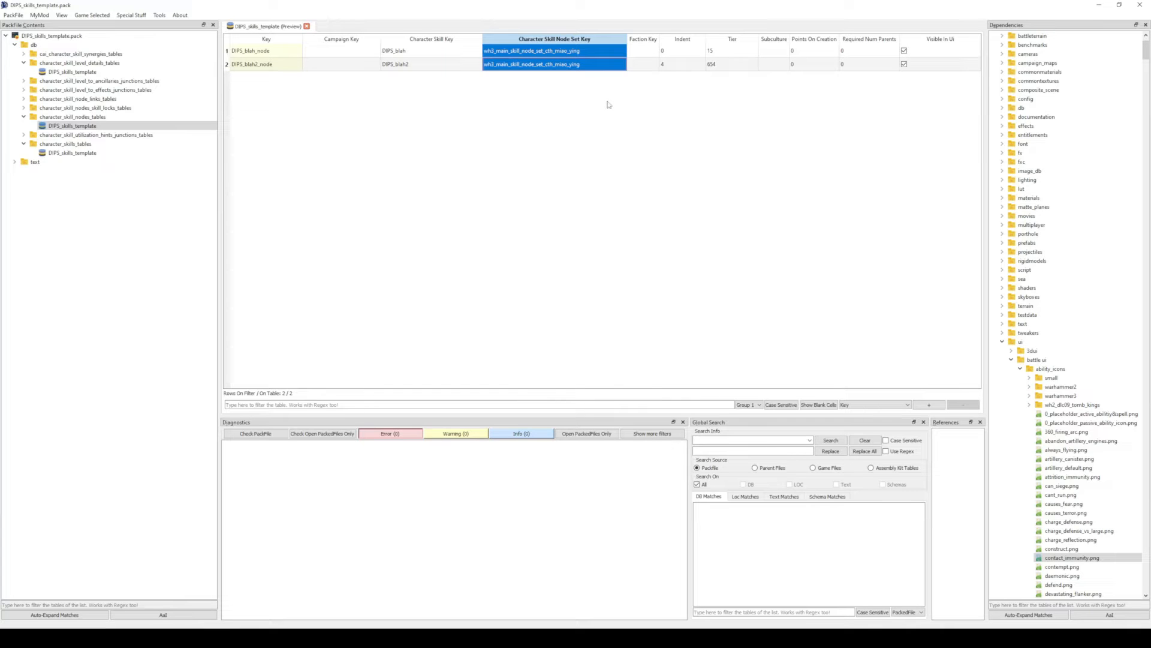
click(573, 104)
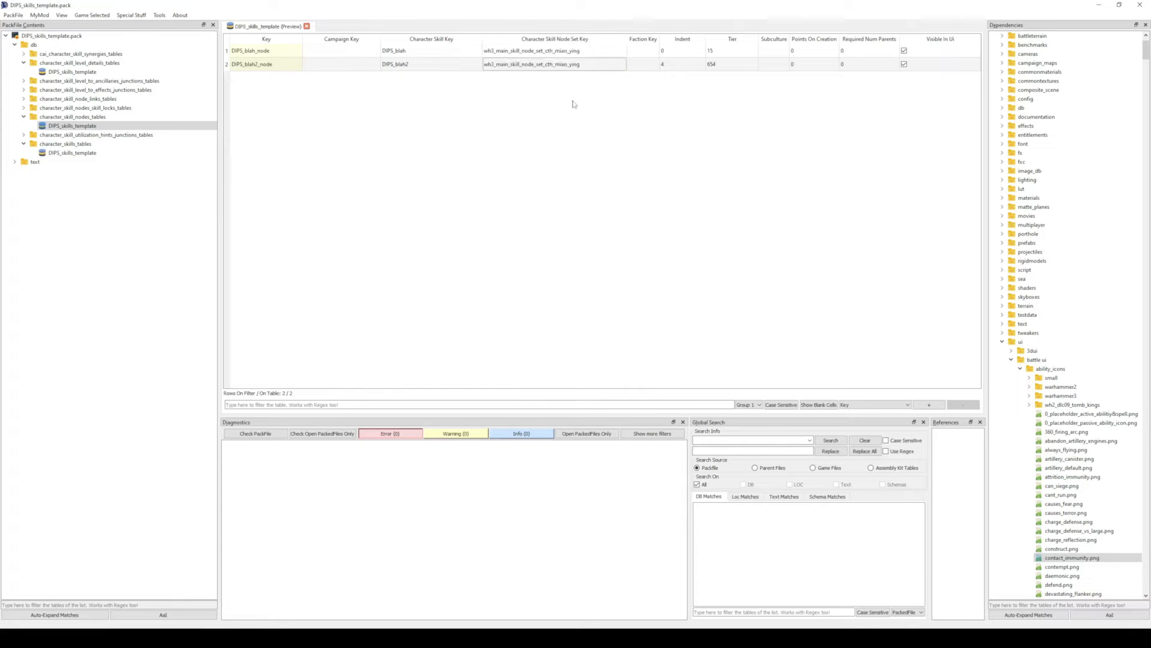
click(563, 54)
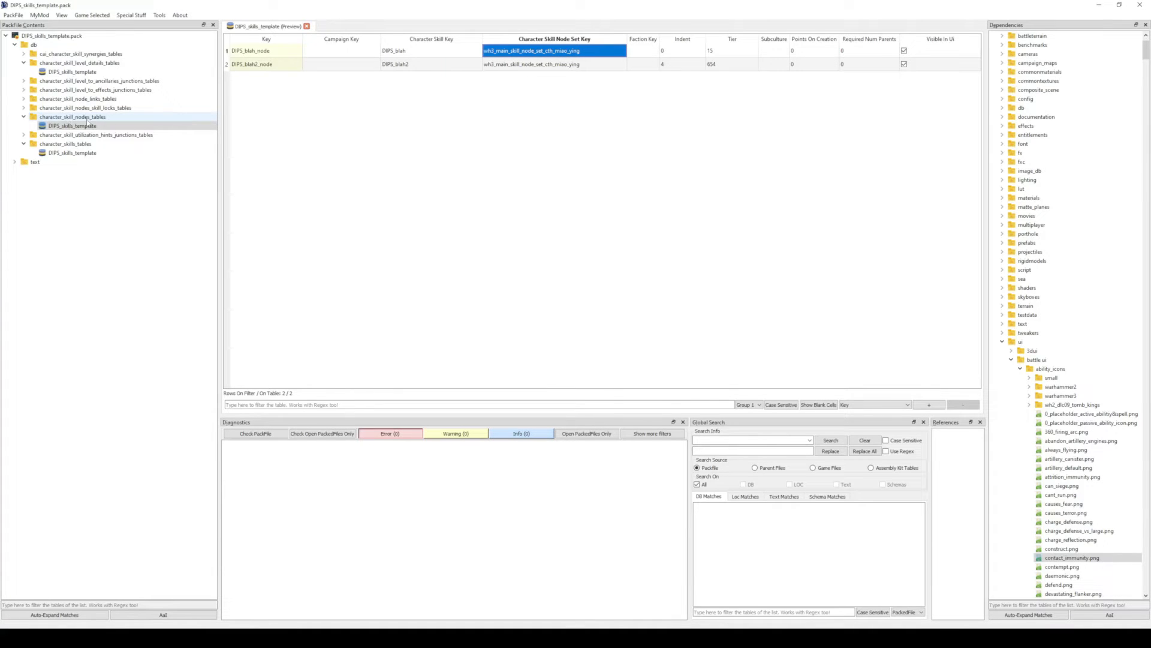
- Filter the game dependencies by skill_nodes and open the data__ table in character_skill_nodes_tables
click(1040, 605)
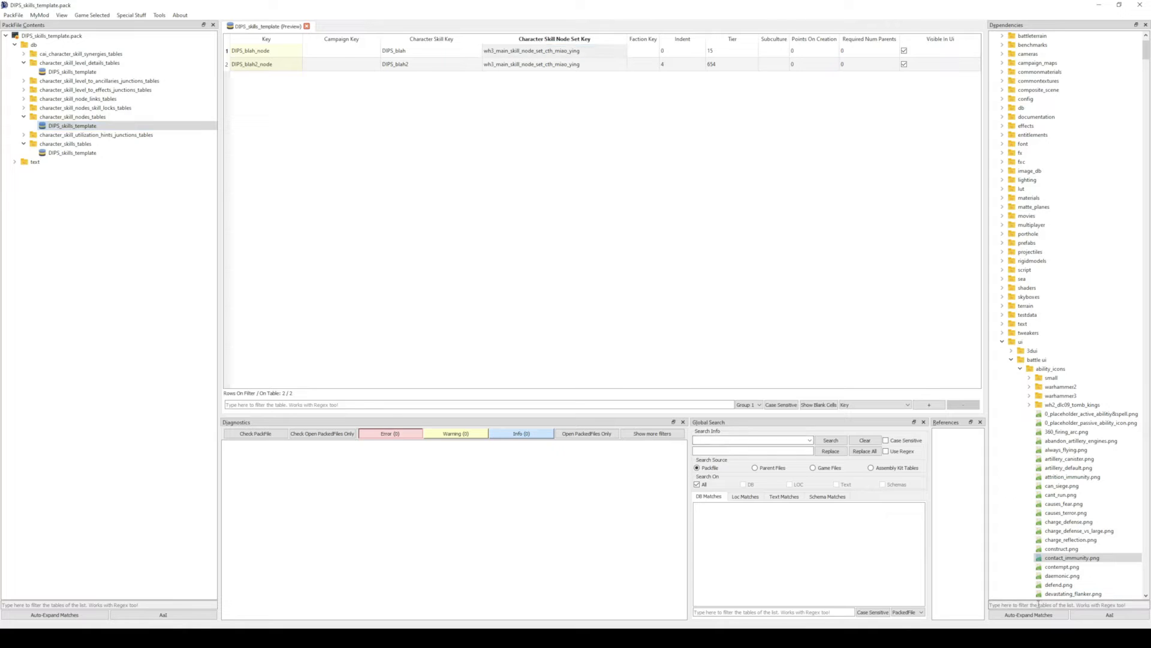
text(skill_node)
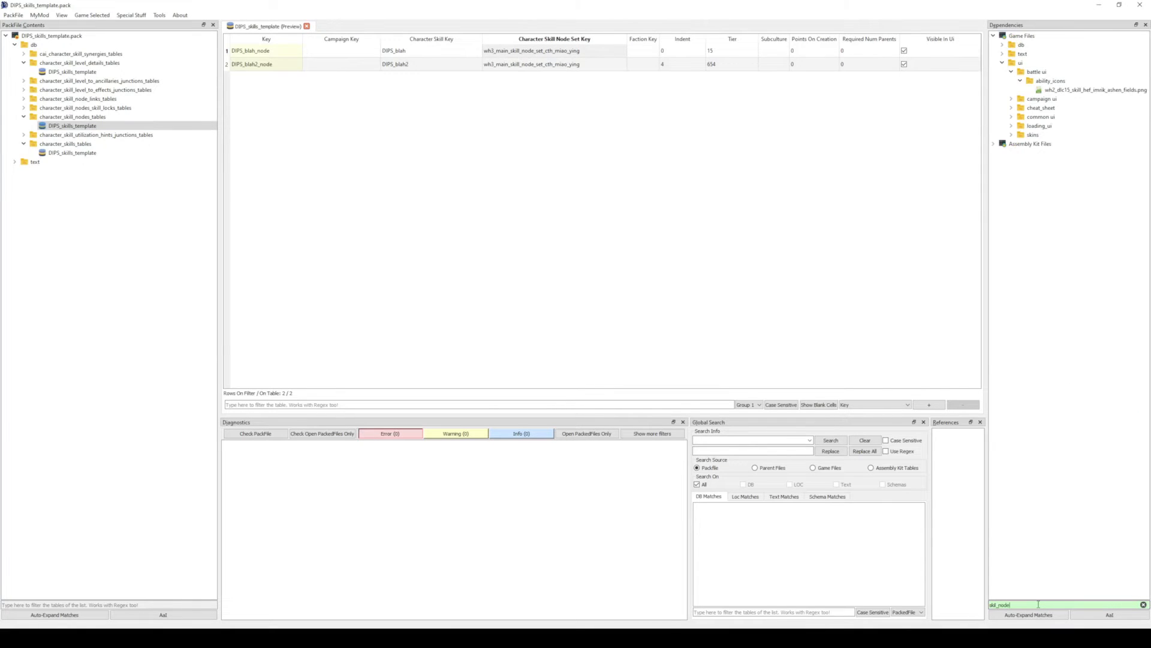
text(s)
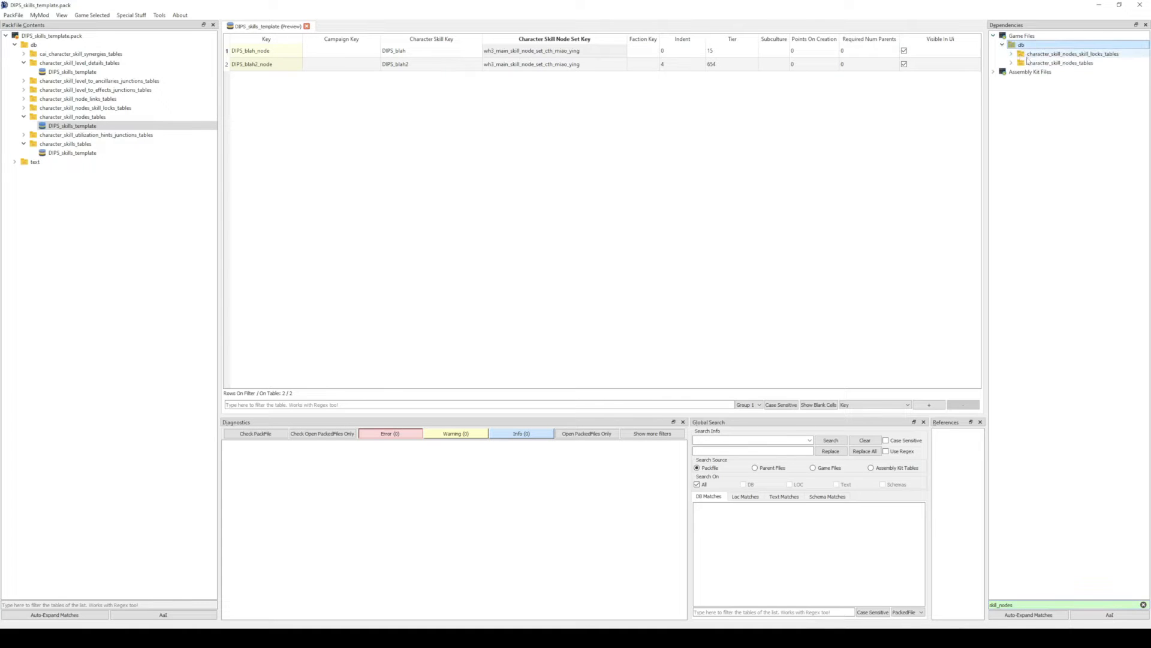
click(1011, 64)
click(1032, 72)
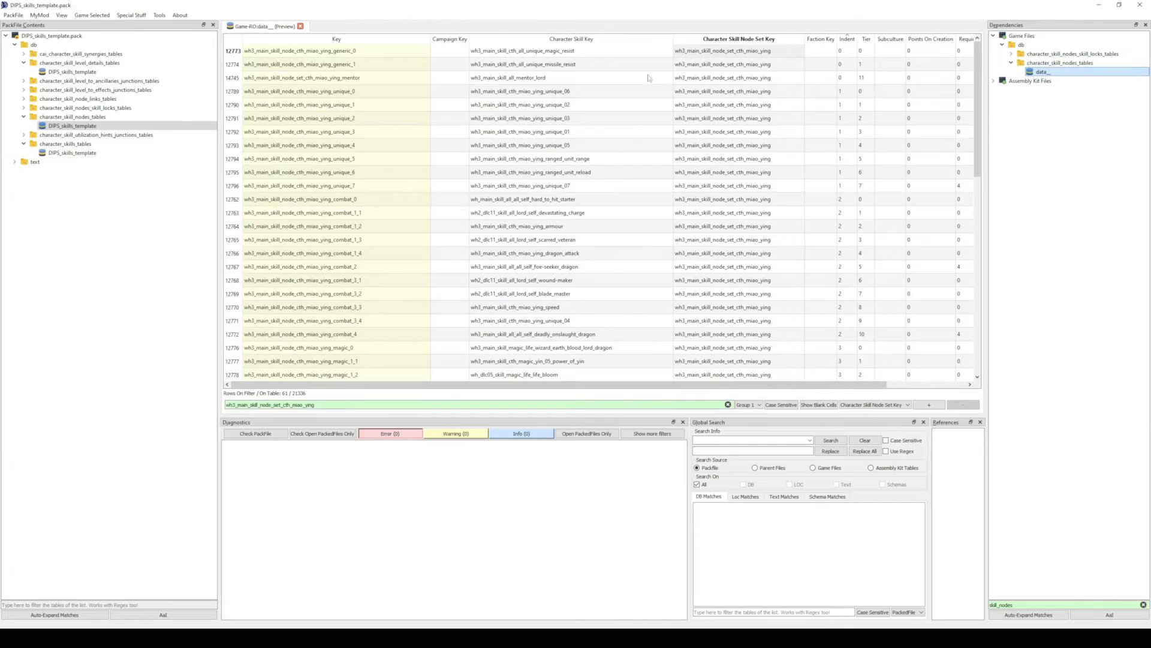
- Filter the game's skill nodes by Character Skill Node Set Key for wh3_main_skill_node_set_cth_miao_ying
click(875, 405)
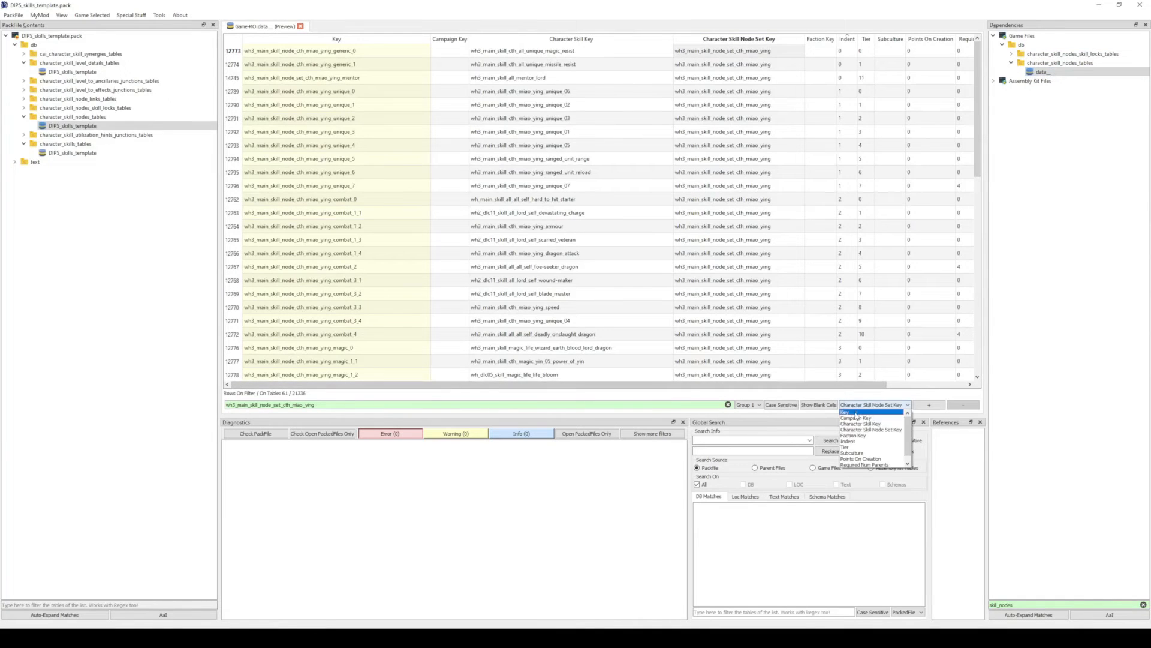
click(845, 427)
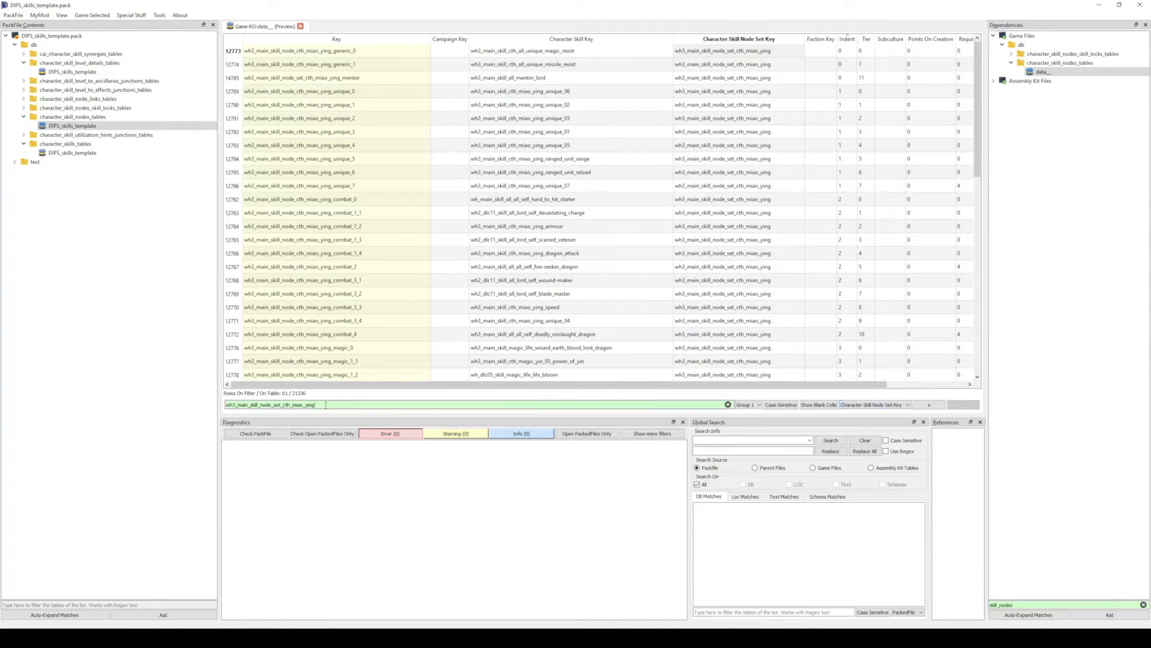
drag(316, 405, 227, 405)
key(ctrl+c)
text(miao)
click(712, 52)
drag(269, 404, 192, 404)
key(ctrl+v)
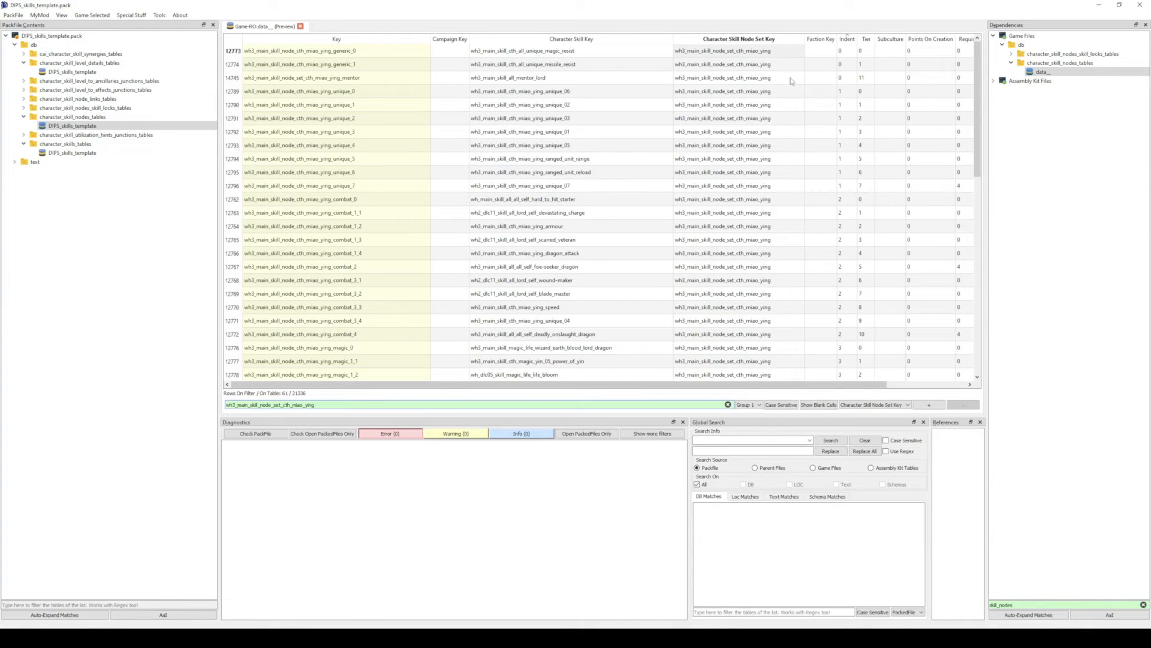
- Examine the Indent and Tier values of the generic_0, generic_1 and unique_7 nodes, and keep the game's data__ table open permanently
drag(748, 385, 830, 385)
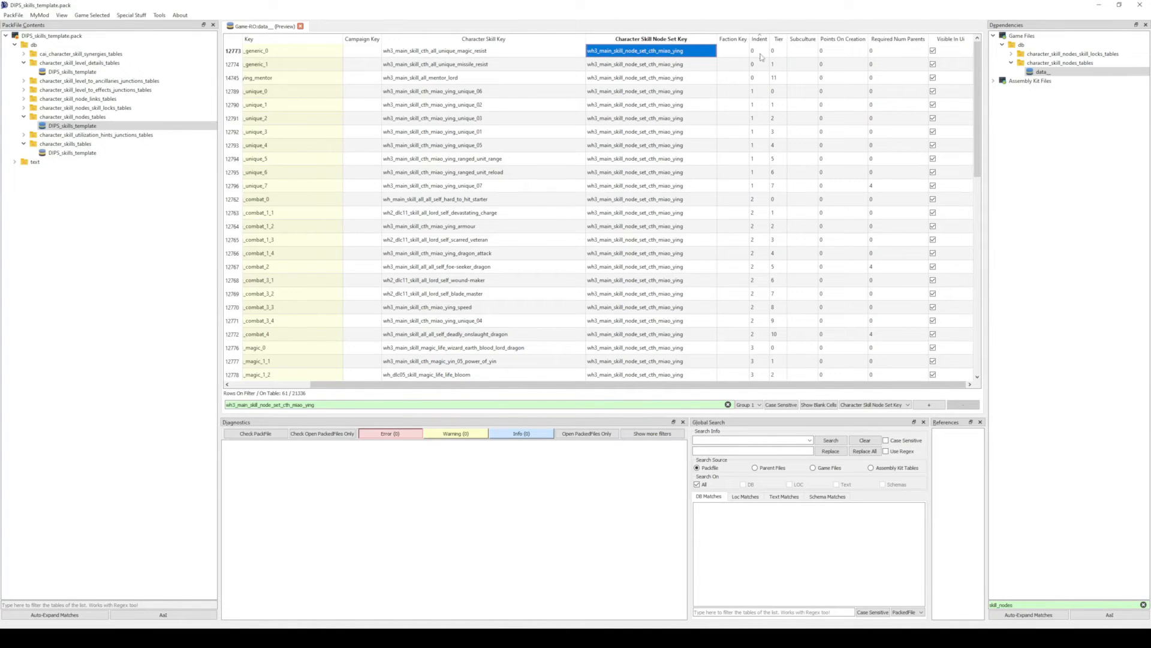
drag(757, 52, 779, 53)
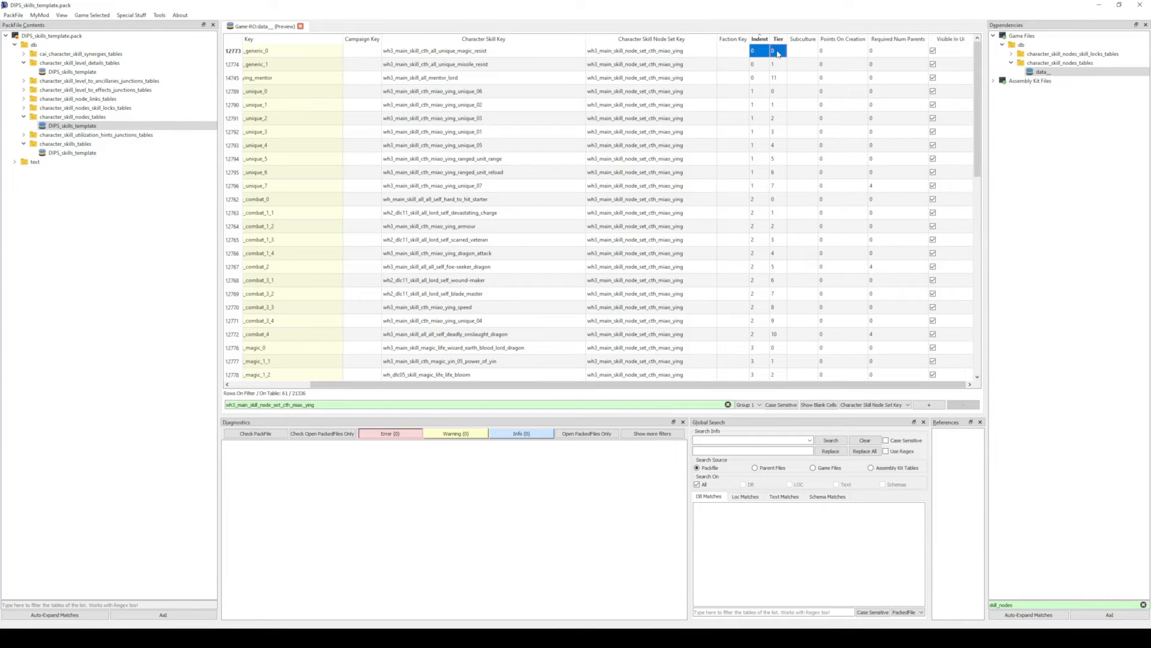
drag(759, 67, 779, 69)
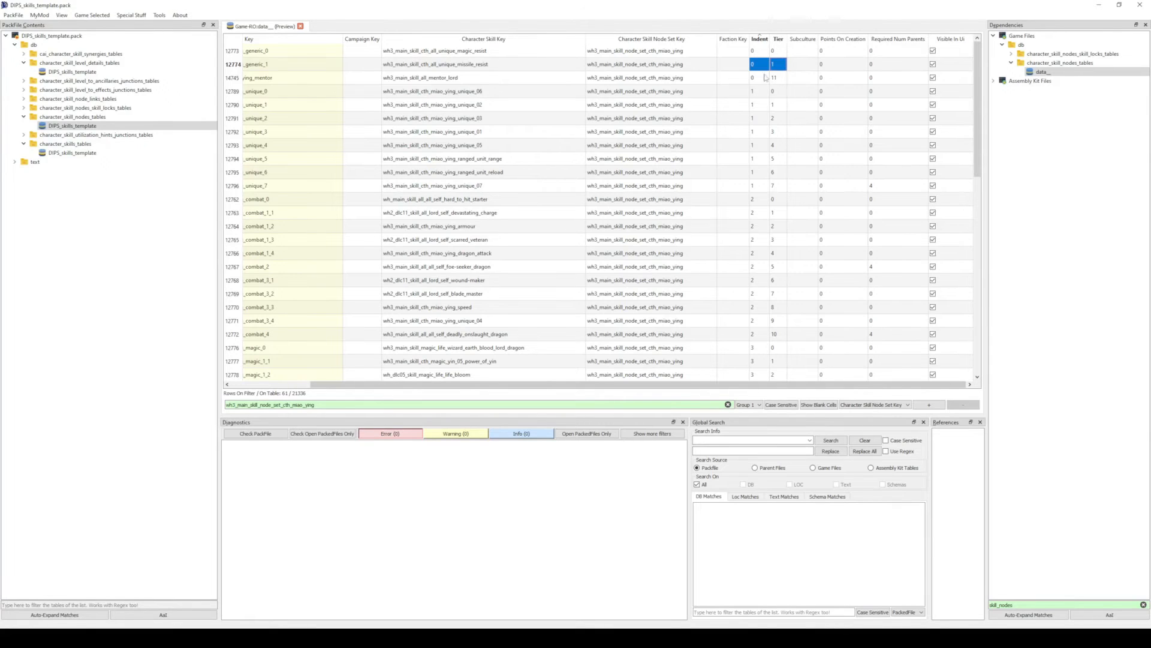
click(759, 188)
drag(758, 187, 778, 188)
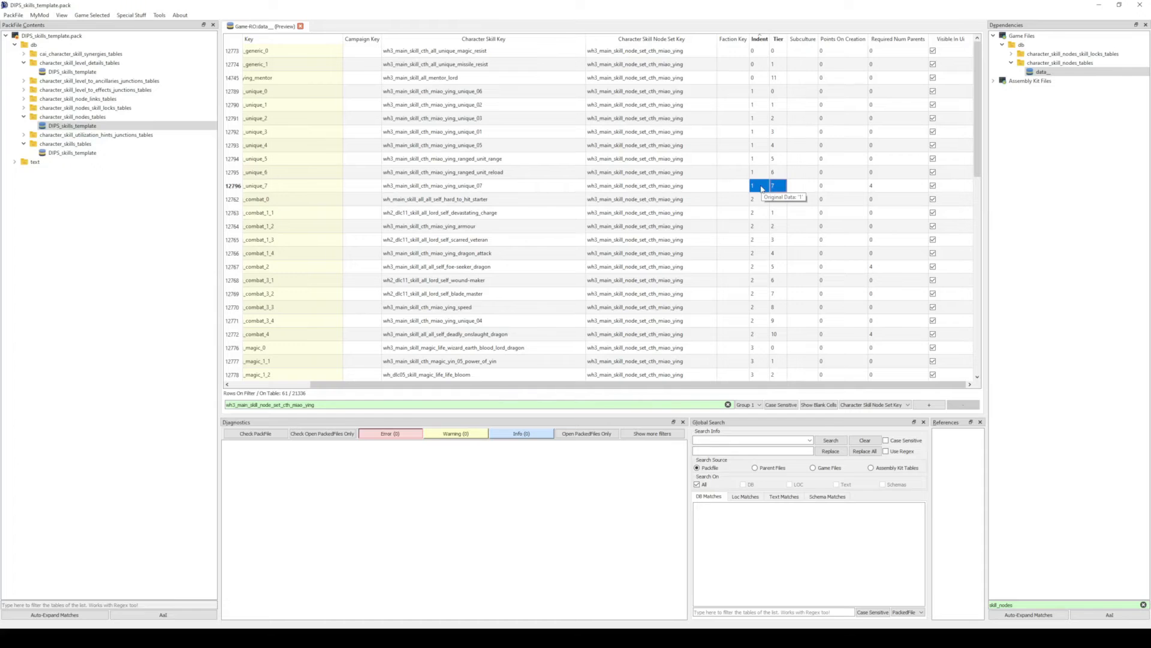
double_click(1044, 72)
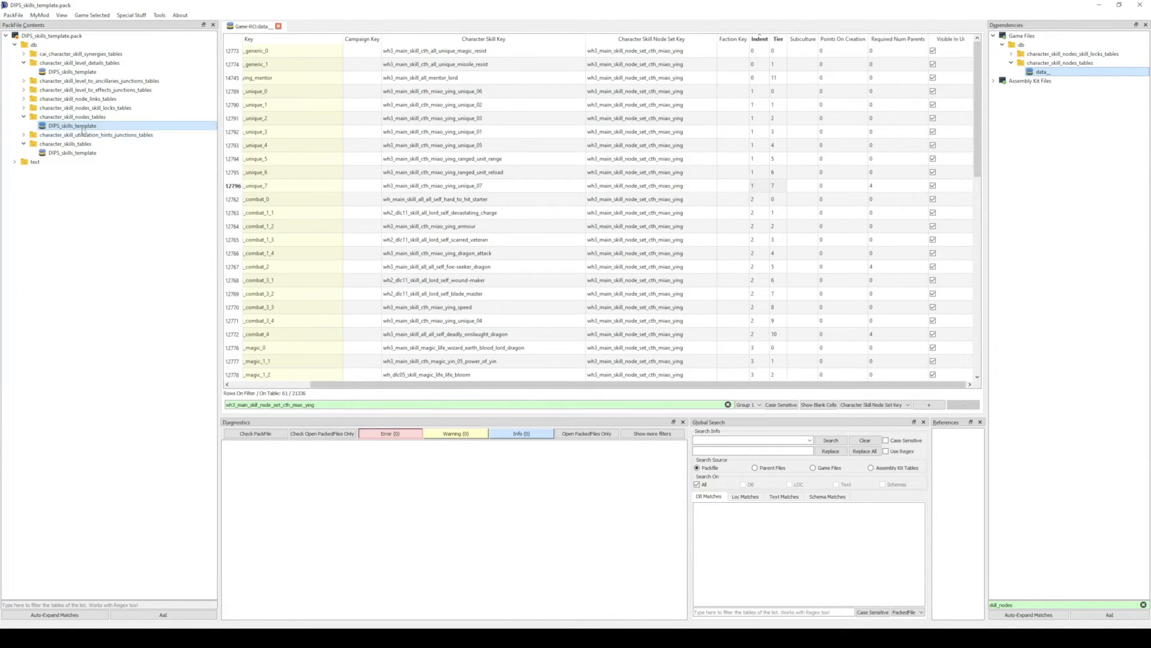
- Open the DIPS_skills_template table in character_skill_nodes_tables and examine its Character Skill Node Set Key, Indent and Tier columns
double_click(82, 127)
click(557, 51)
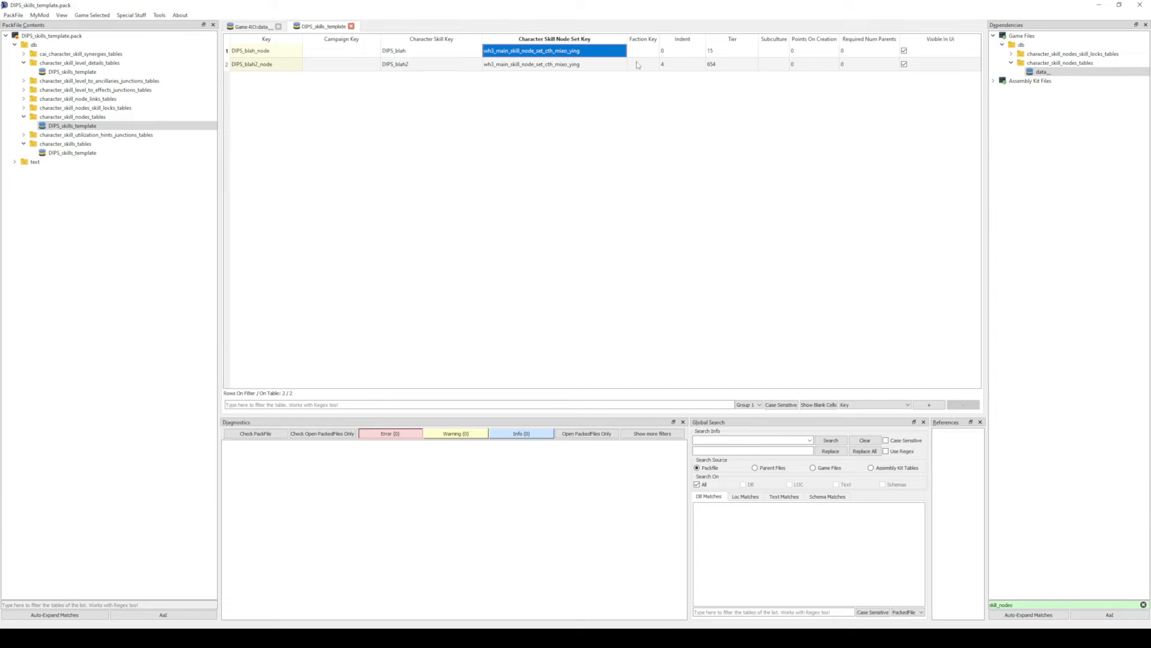
drag(683, 51, 716, 65)
- Sort the game's Miao Ying skill nodes by Indent in both directions and examine the Tier values within each indent row
click(255, 26)
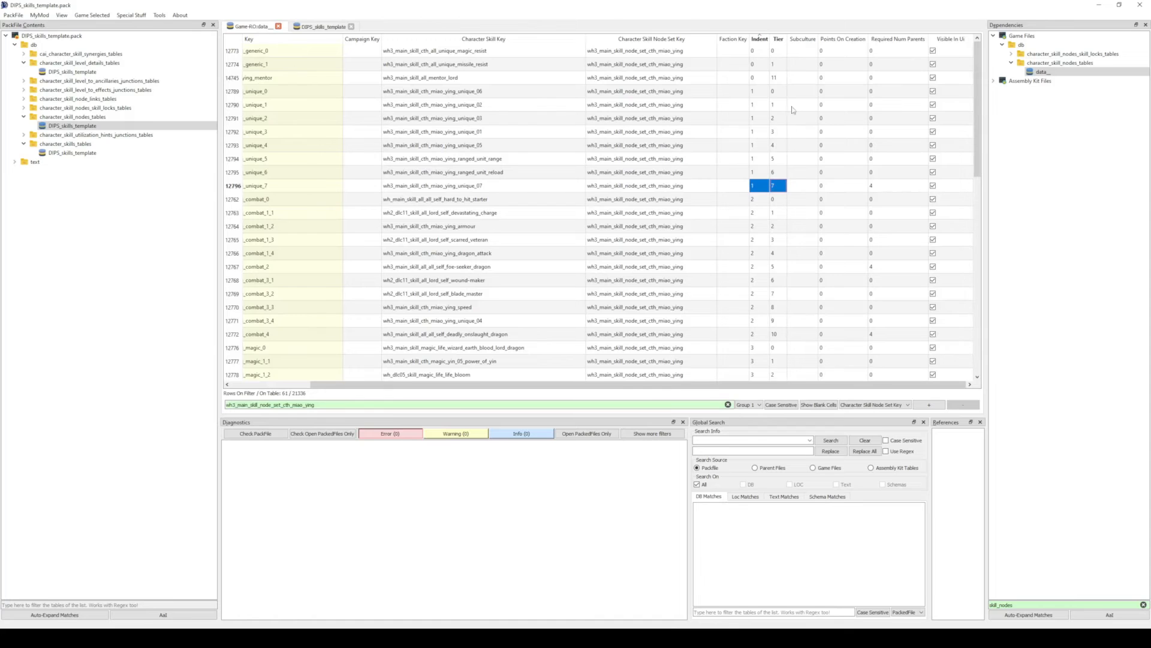
drag(640, 80, 798, 226)
click(780, 226)
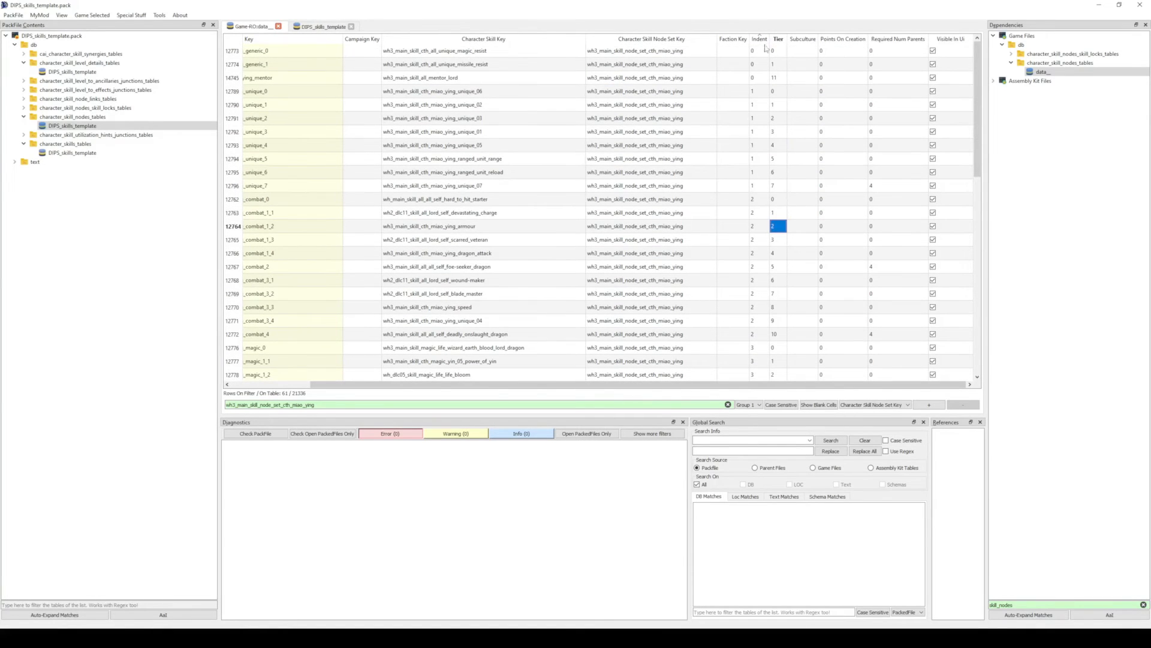
click(759, 39)
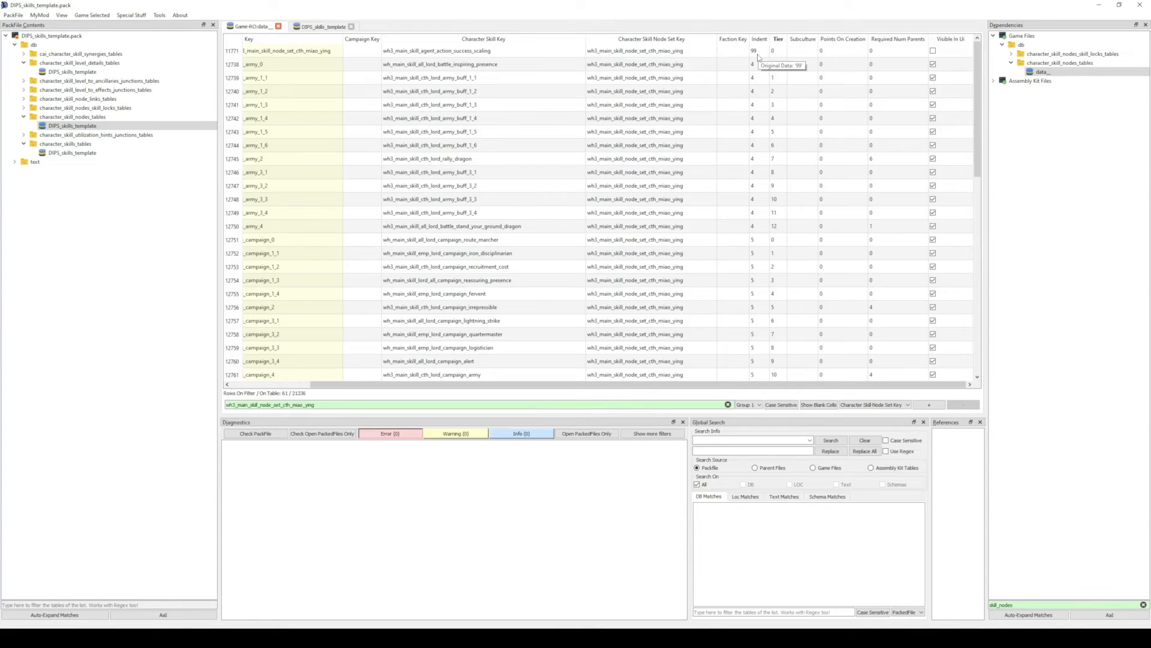
click(759, 39)
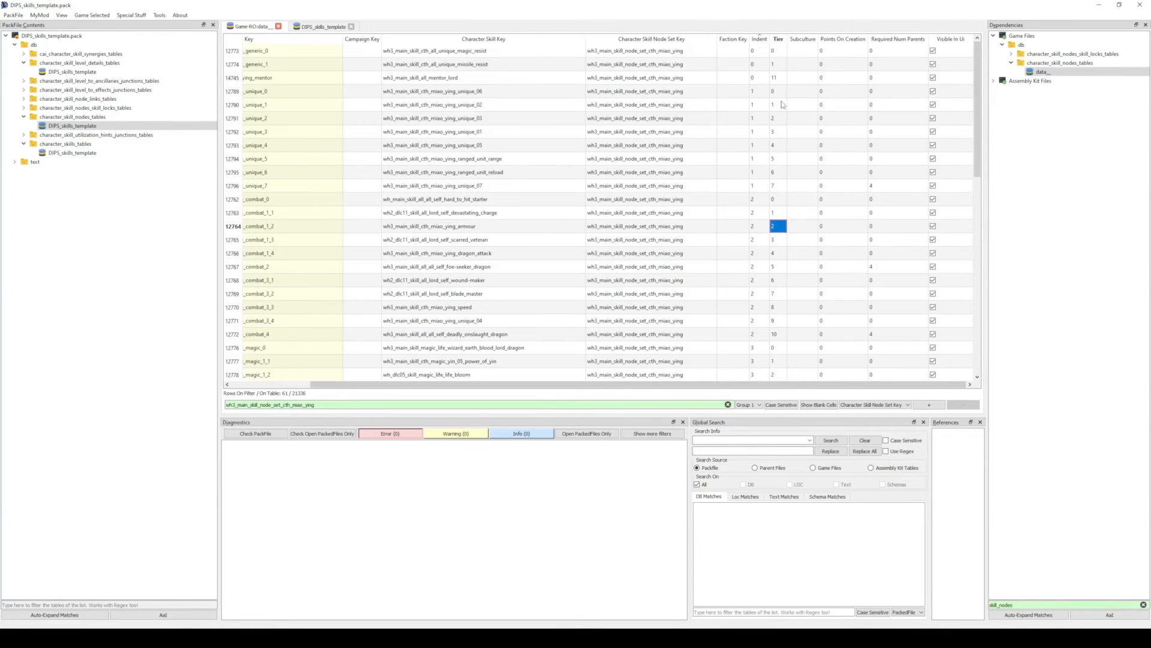
drag(777, 51, 778, 240)
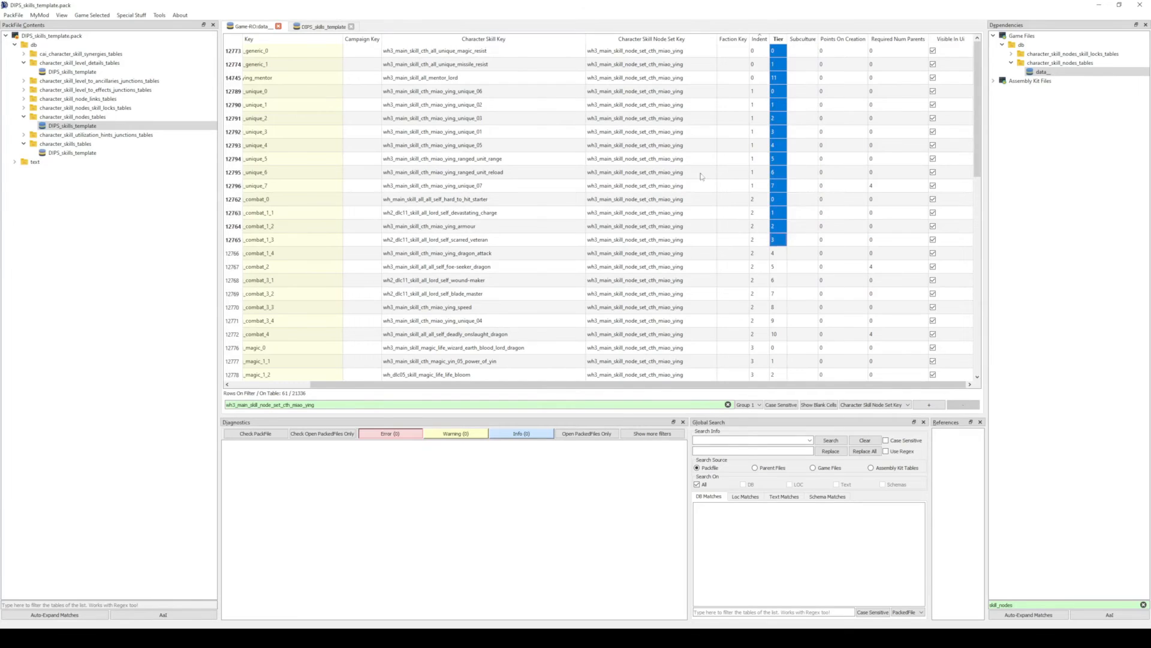
- Set the Tier of DIPS_blah_node to 99 in the template's skill nodes table
click(324, 27)
click(733, 127)
double_click(724, 51)
text(99)
click(727, 140)
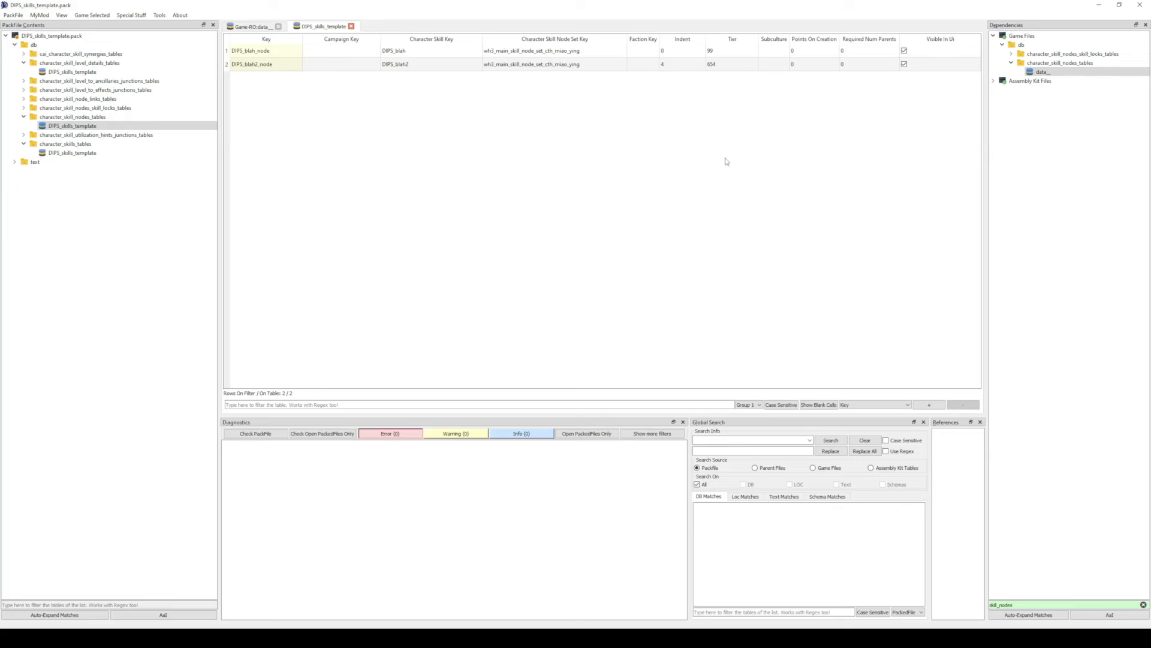
- Examine the Points On Creation and Required Num Parents columns for both template skill nodes
drag(283, 54, 850, 71)
click(812, 85)
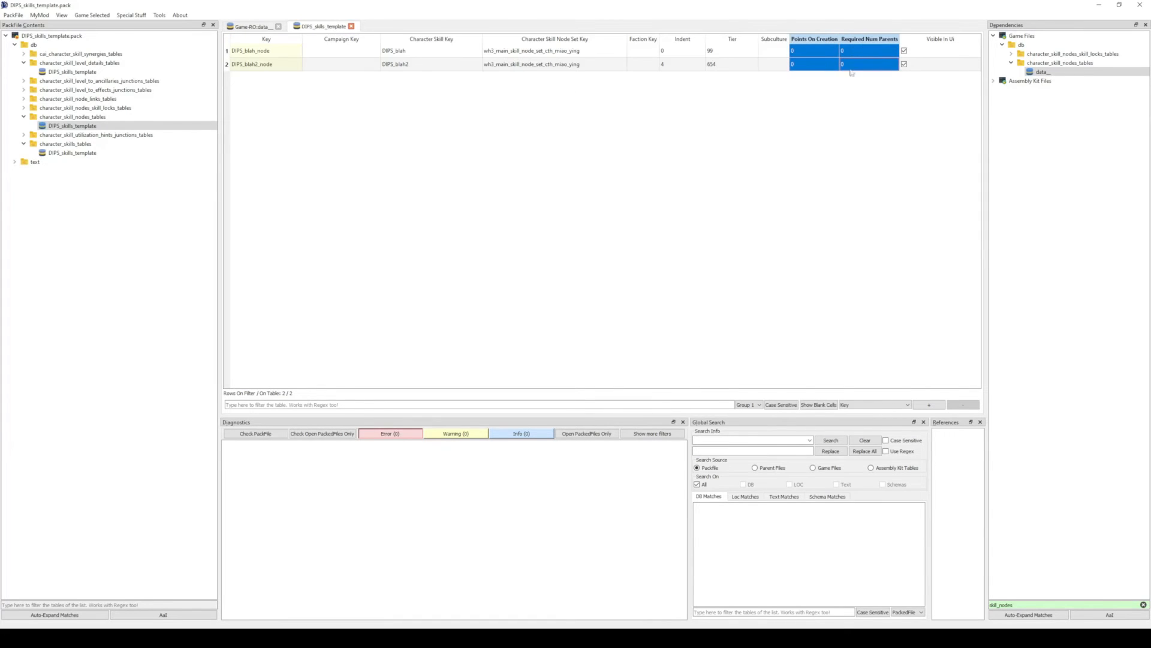
click(843, 151)
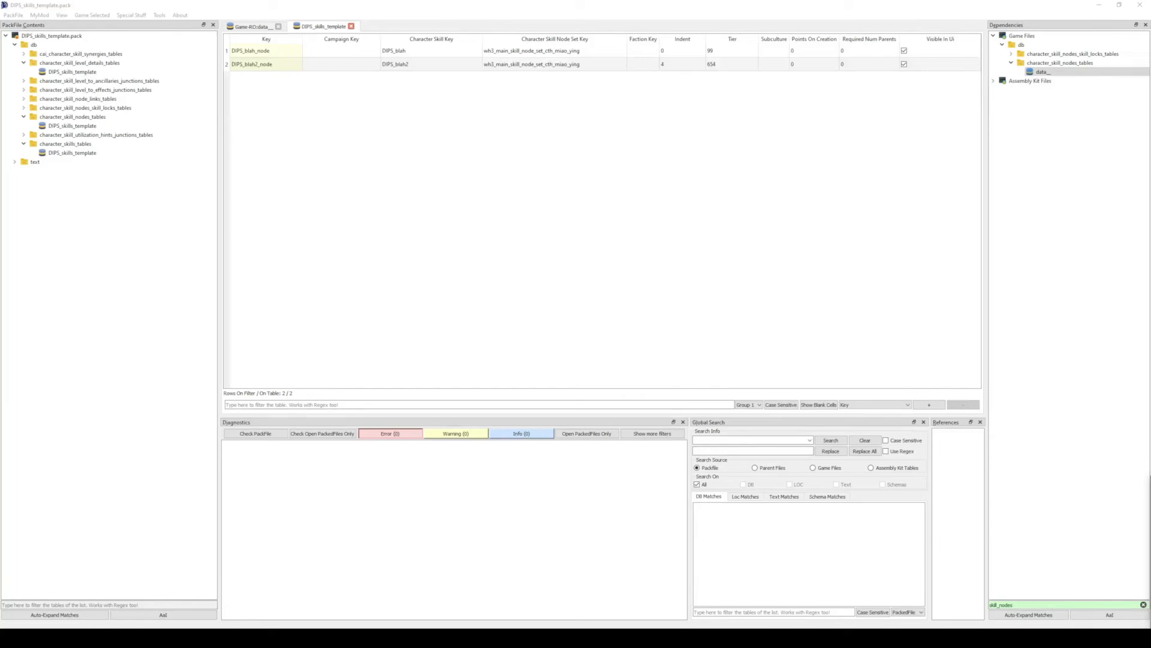
- Expand the pack's text/db folder, clear the dependencies filter and expand the game files' text/db folder of loc files
click(15, 163)
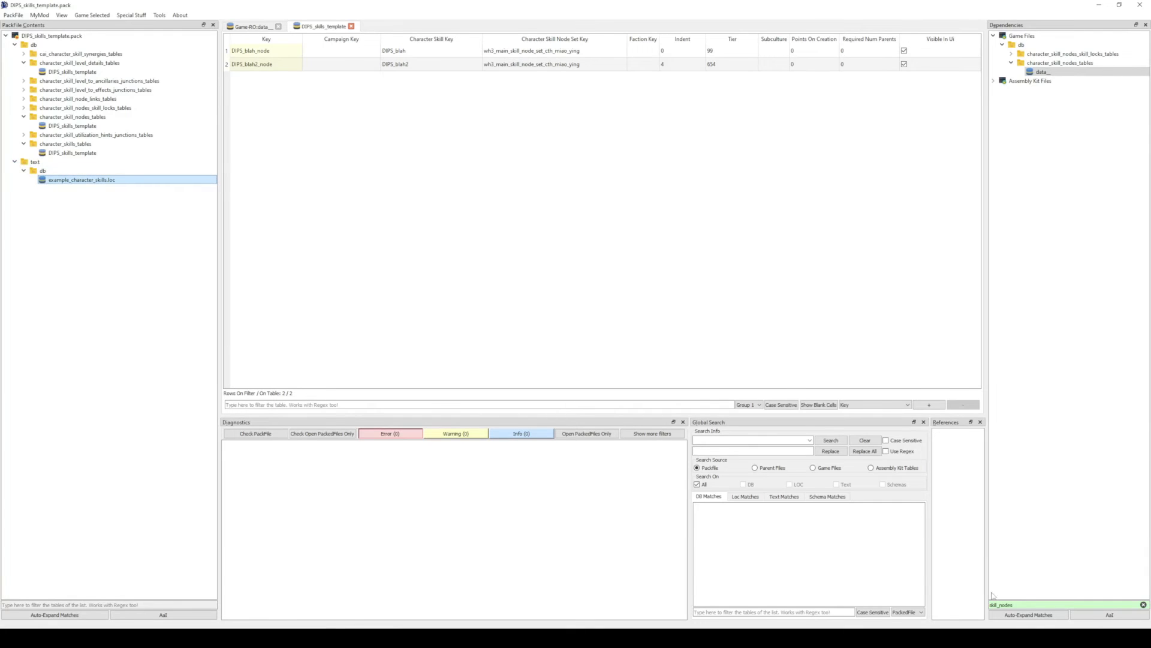
click(1143, 605)
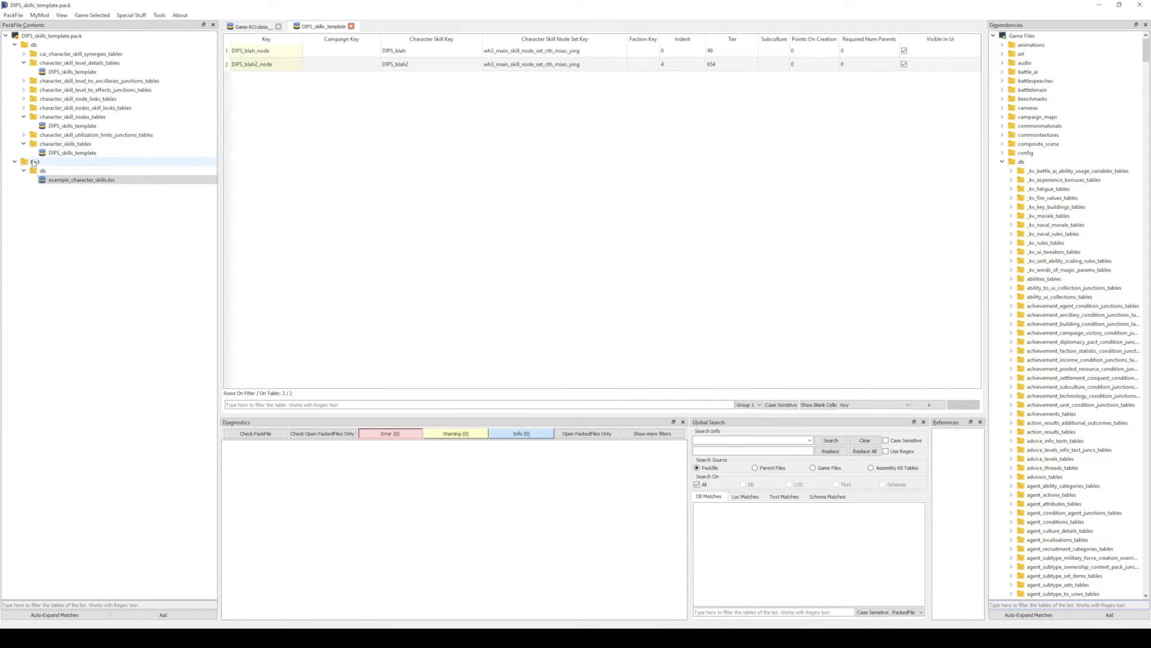
click(61, 182)
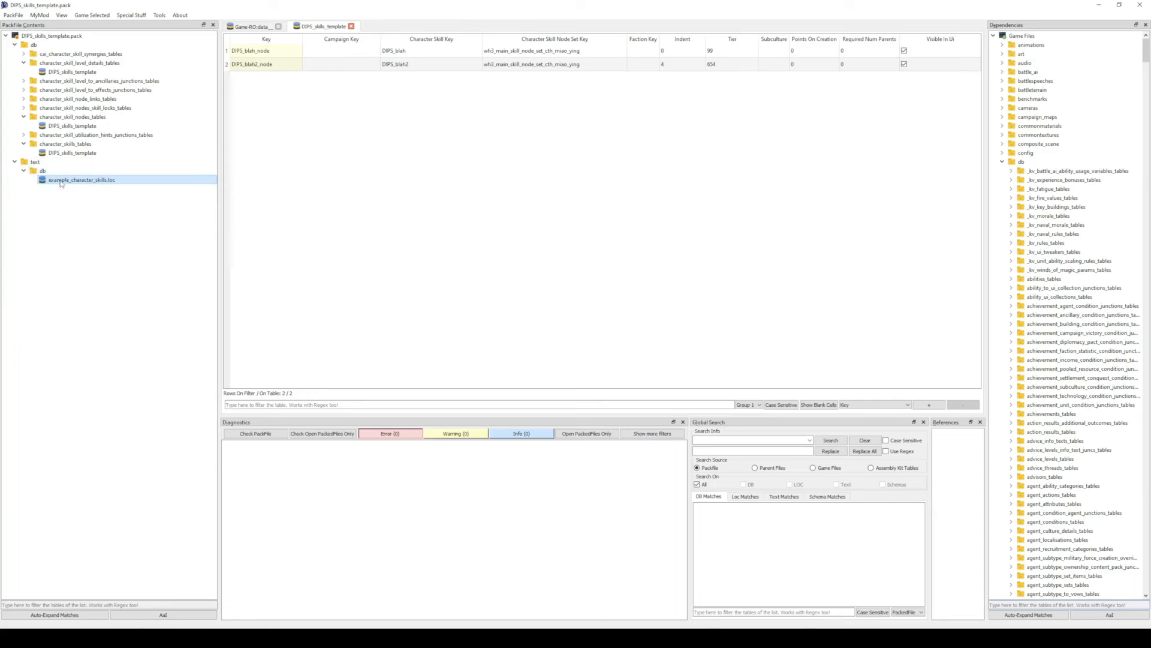
click(1002, 162)
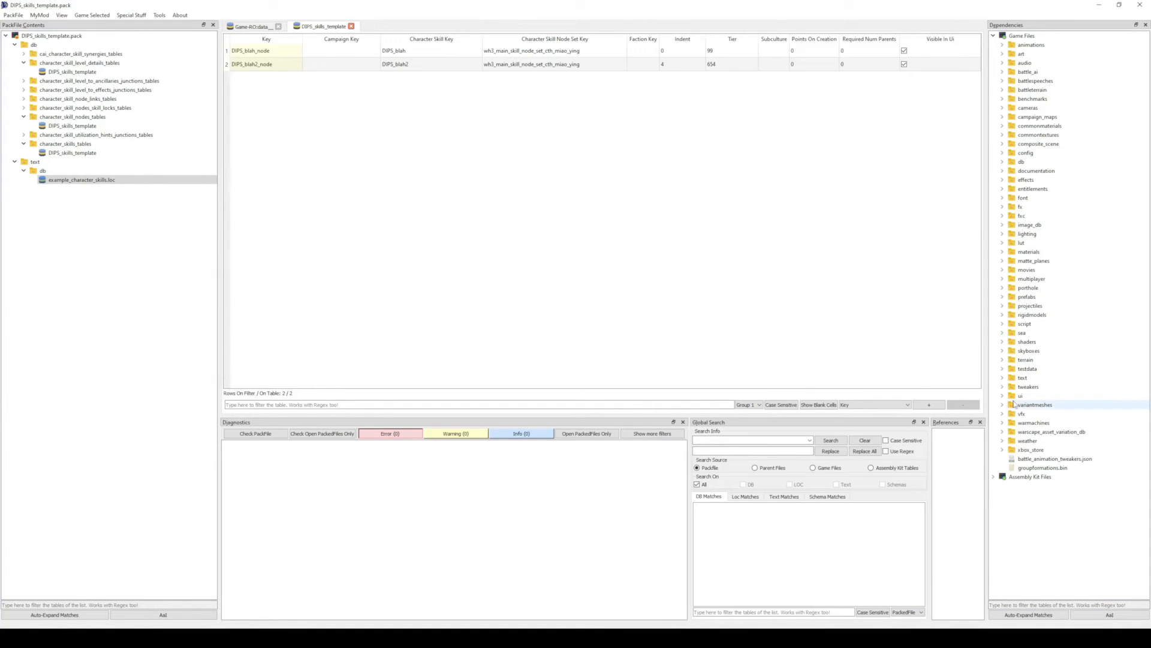
click(1002, 378)
click(1011, 387)
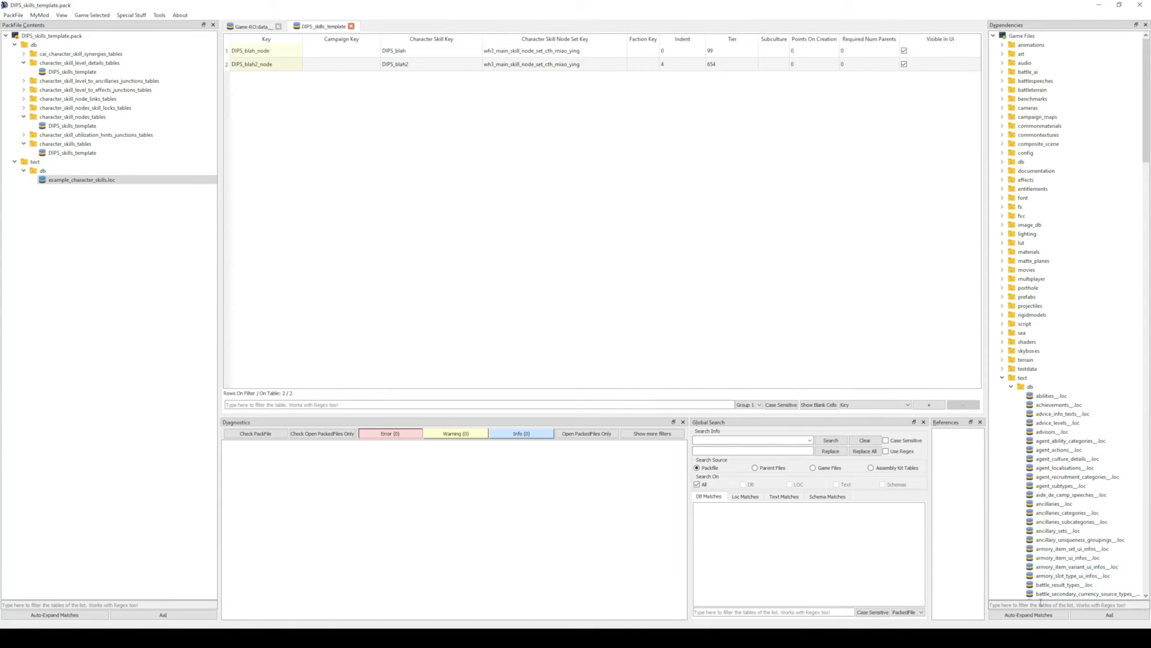
- Open example_character_skills.loc and compare its first localised name key with the DIPS_blah key in the template's character_skills_tables
double_click(88, 181)
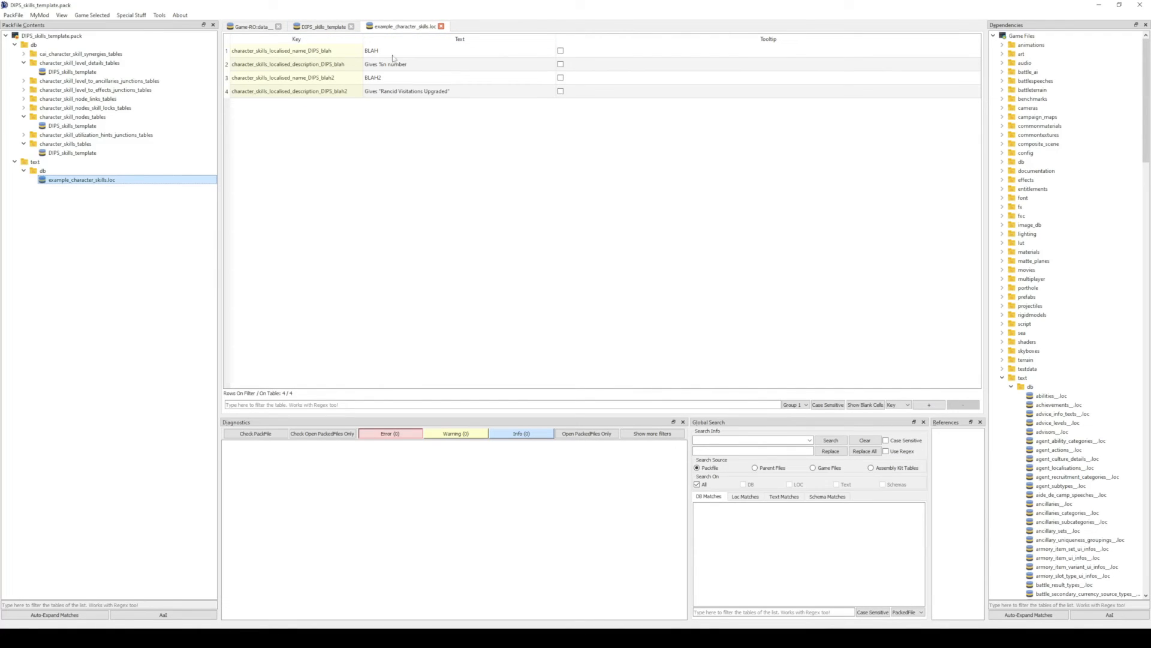
double_click(245, 54)
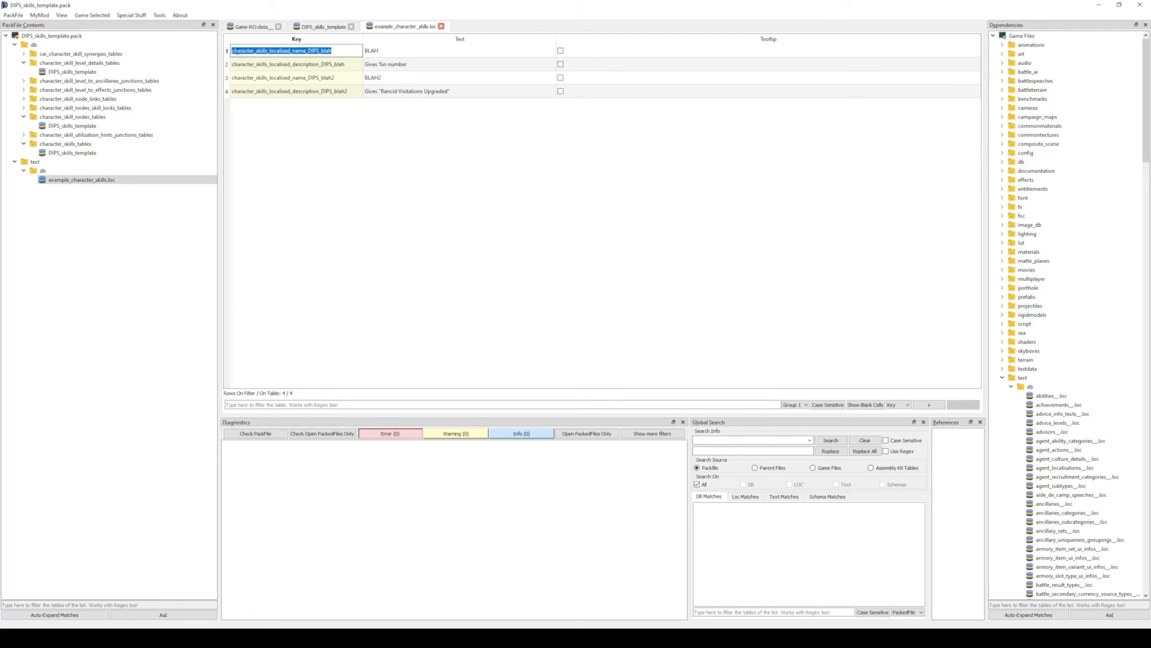
drag(232, 51, 307, 51)
click(90, 153)
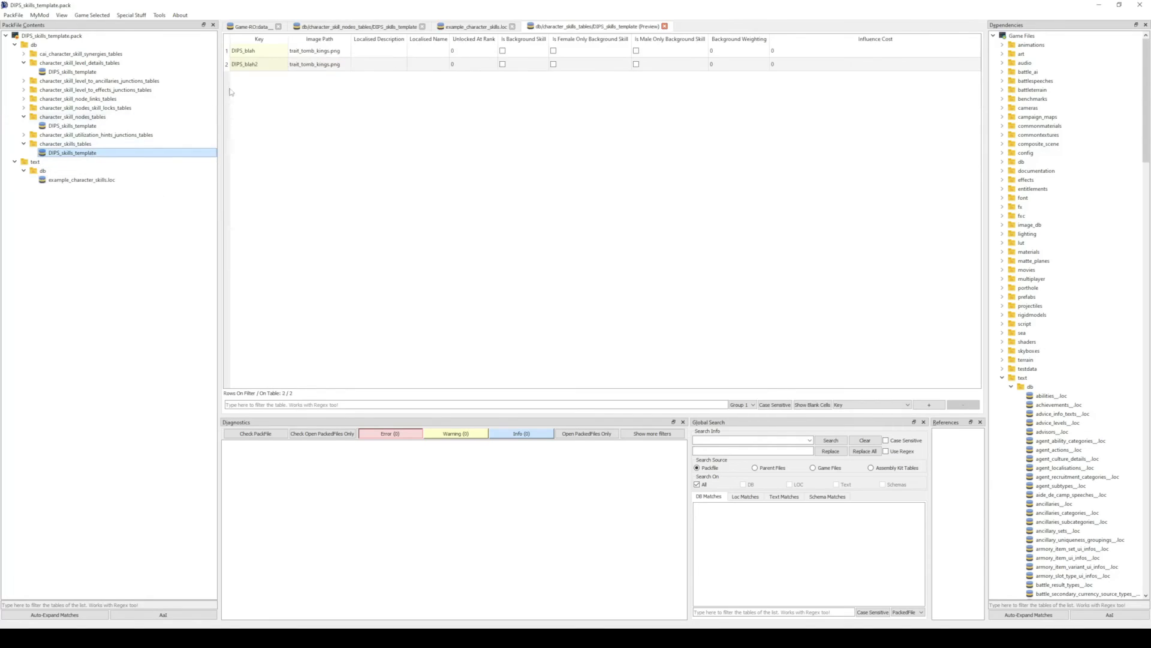
click(253, 52)
click(103, 181)
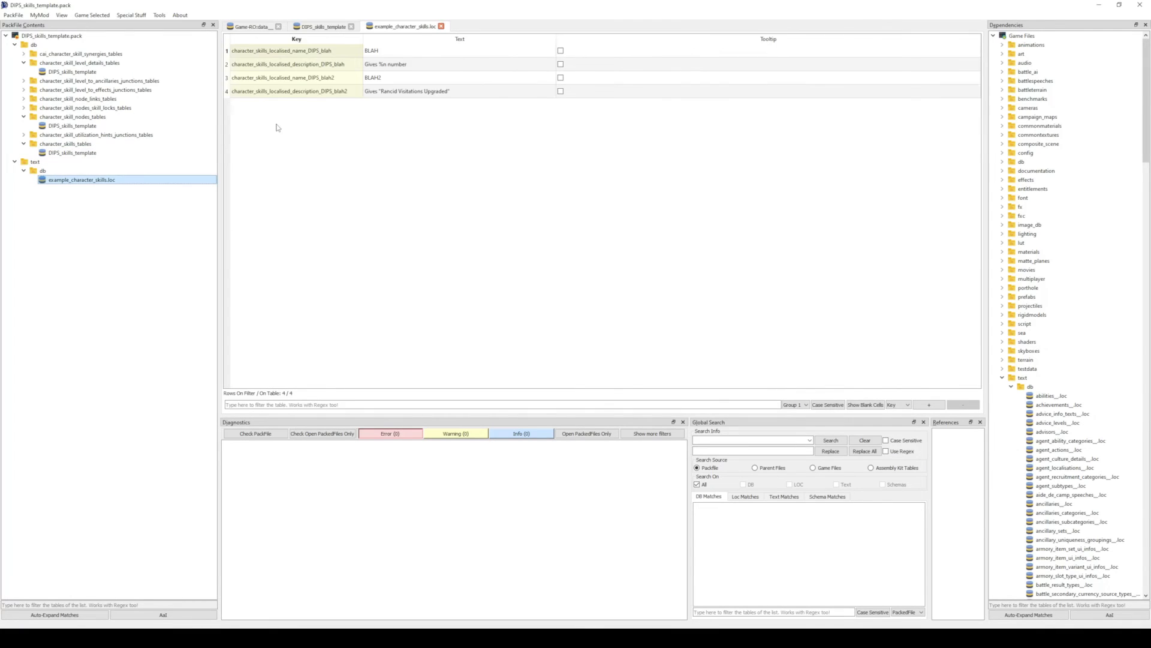
- Examine the DIPS_blah description key and the description texts of both skills in example_character_skills.loc
double_click(248, 67)
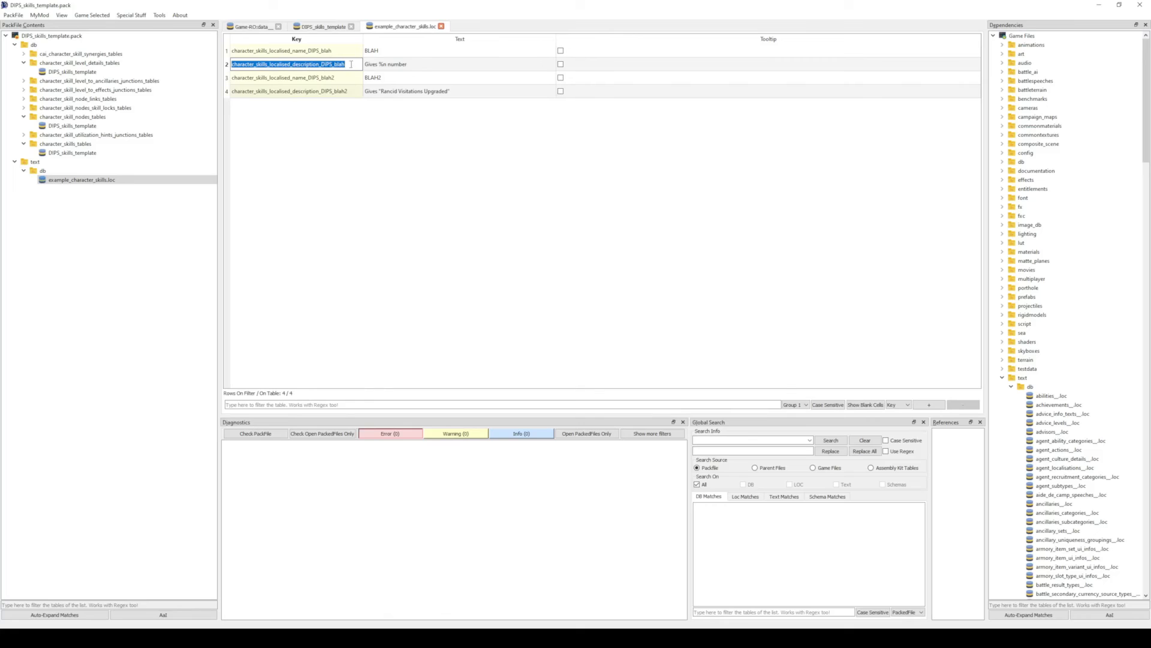
click(394, 92)
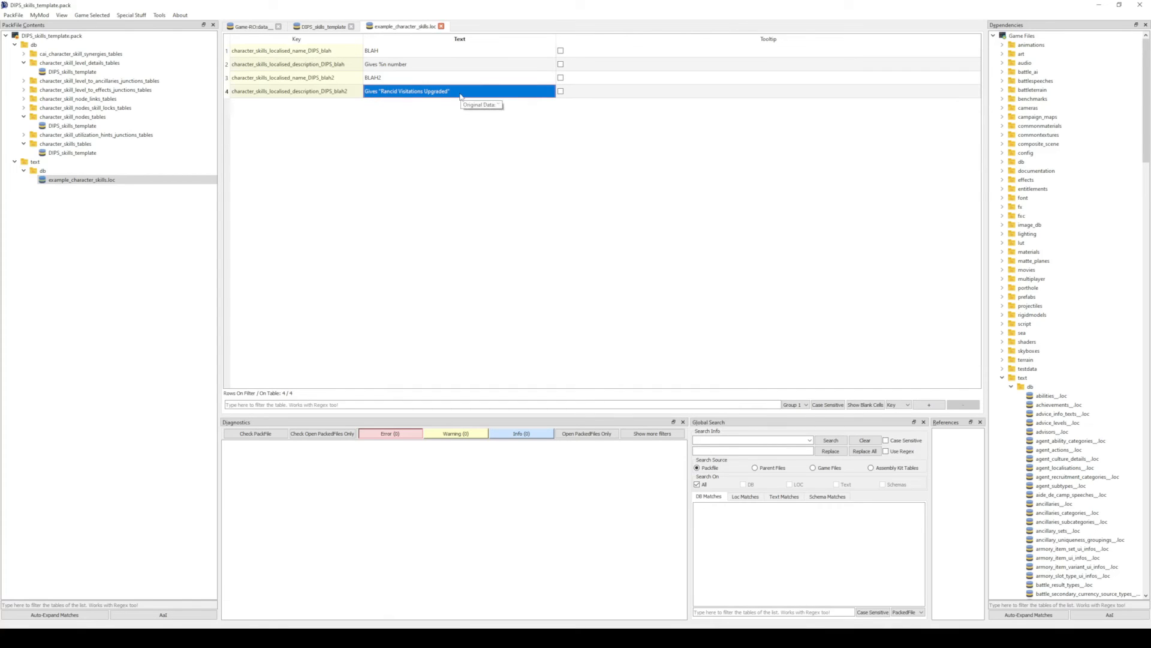
click(393, 69)
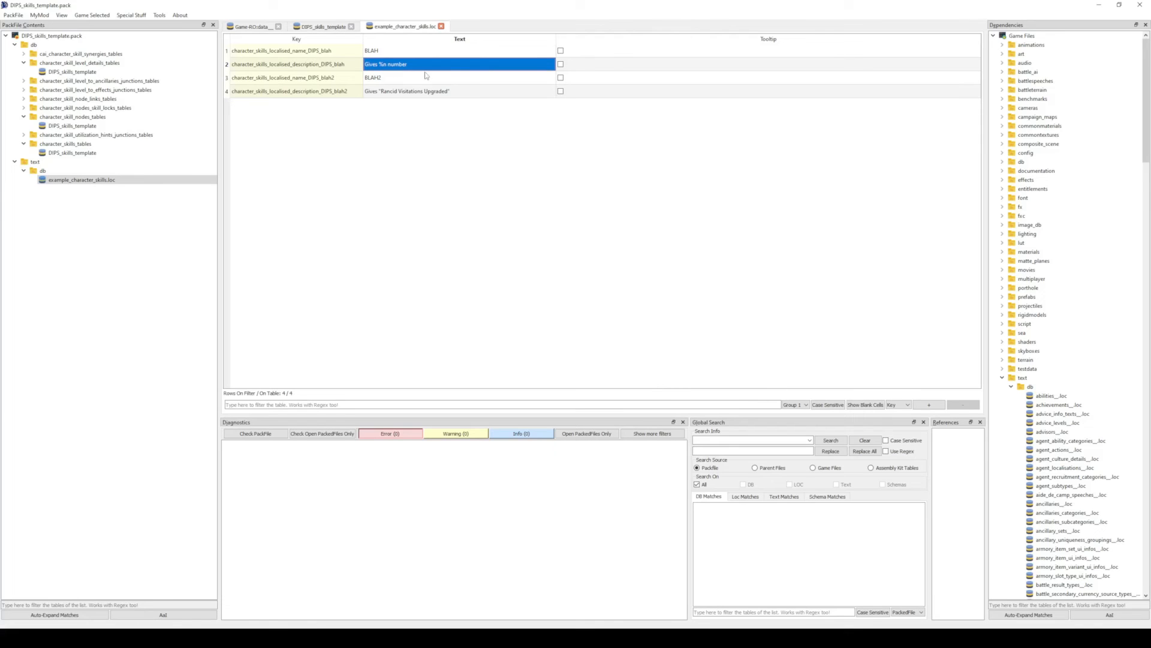
click(518, 161)
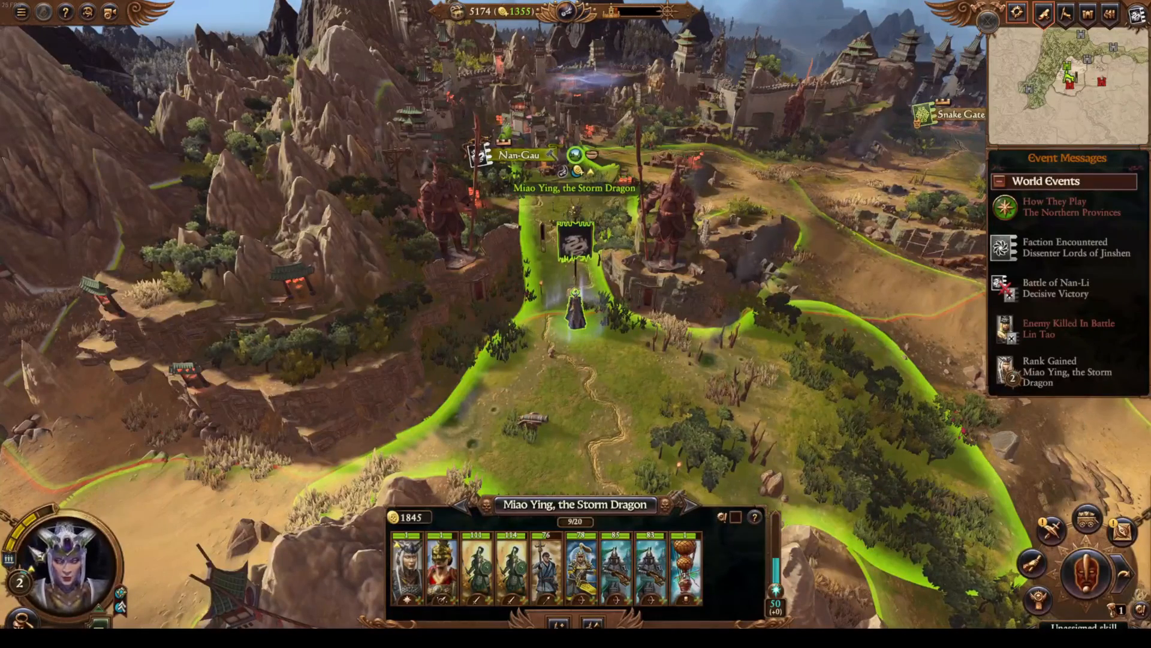
- In Total War: Warhammer III, open Miao Ying's skill tree and examine the placement and tooltips of BLAH and BLAH2
click(20, 582)
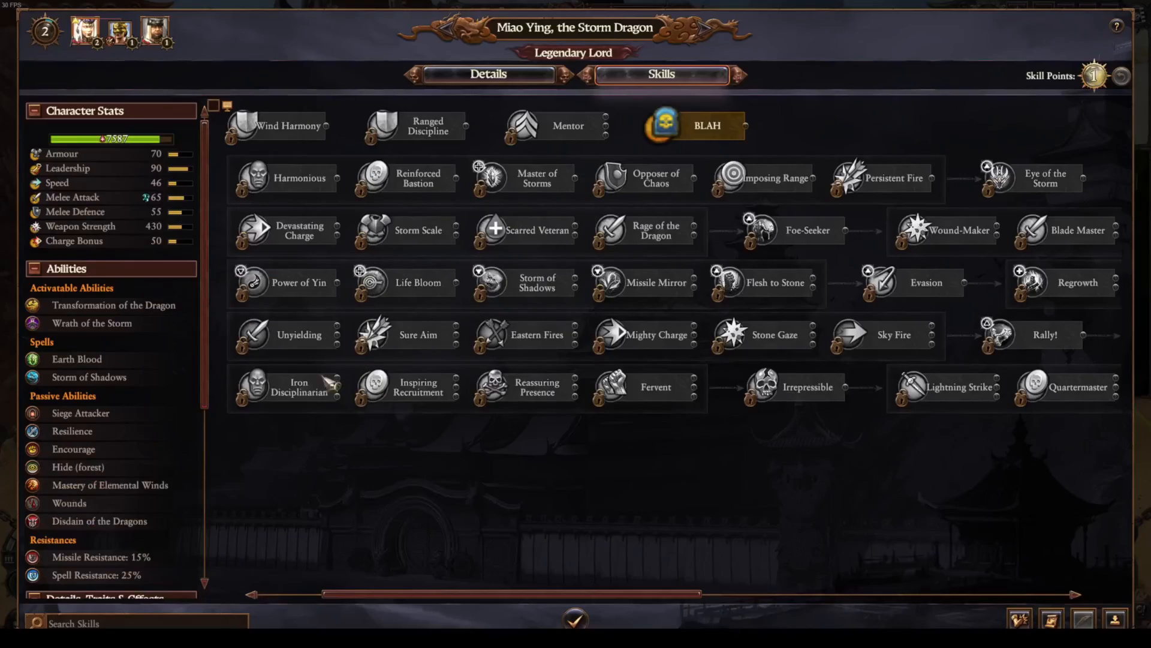
scroll(698, 138, down, 3)
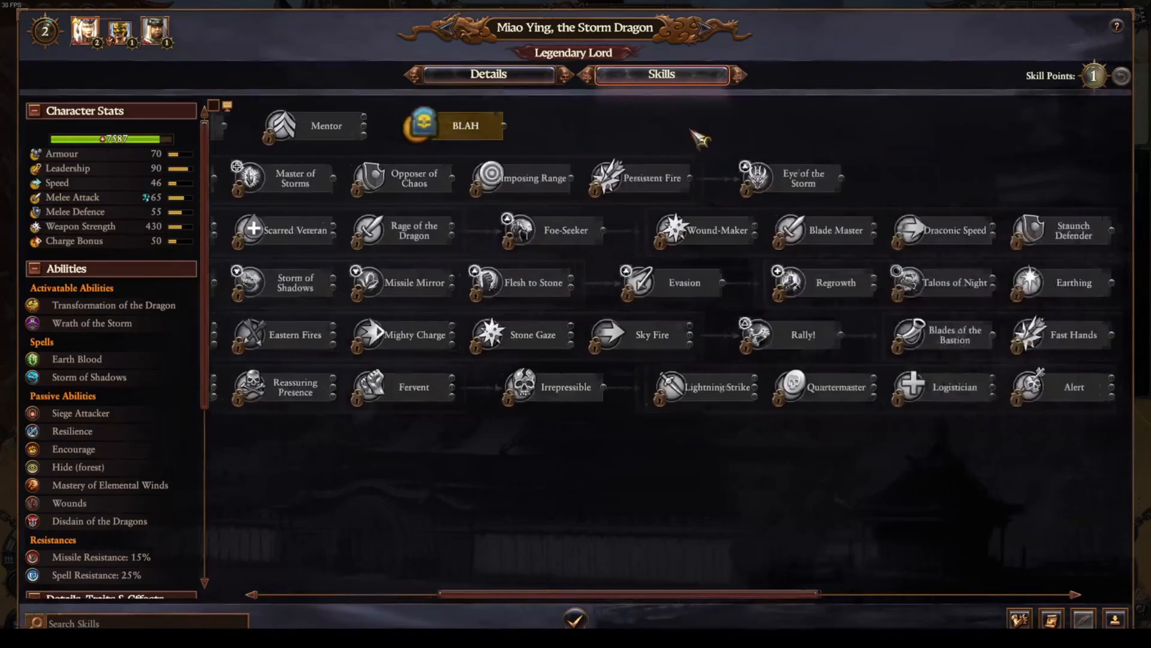
scroll(698, 138, down, 5)
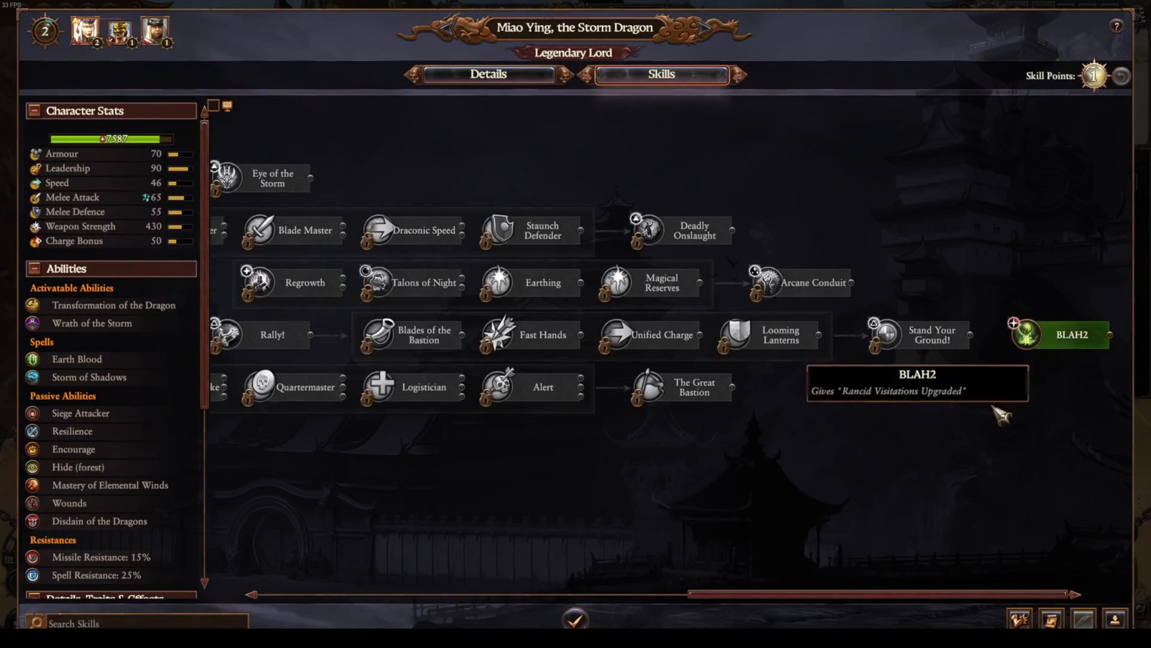
scroll(945, 445, up, 8)
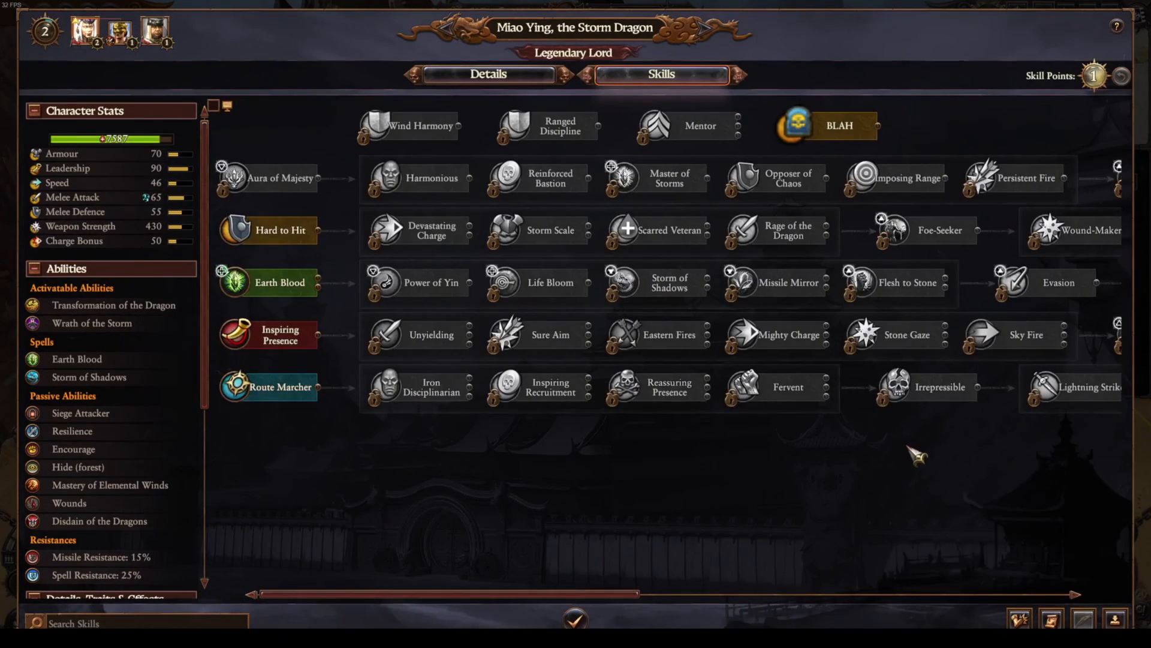
scroll(918, 456, down, 2)
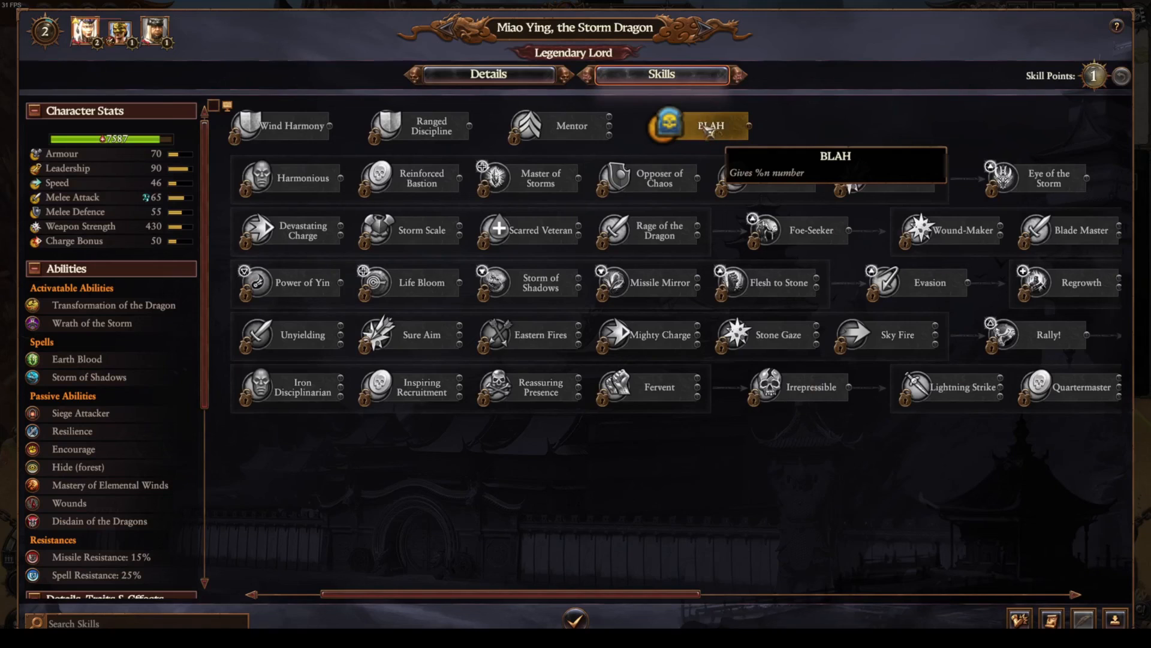
- Spend Miao Ying's skill point on BLAH, and inspect the Stand Your Ground! skill beside BLAH2 at the end of its row
click(711, 128)
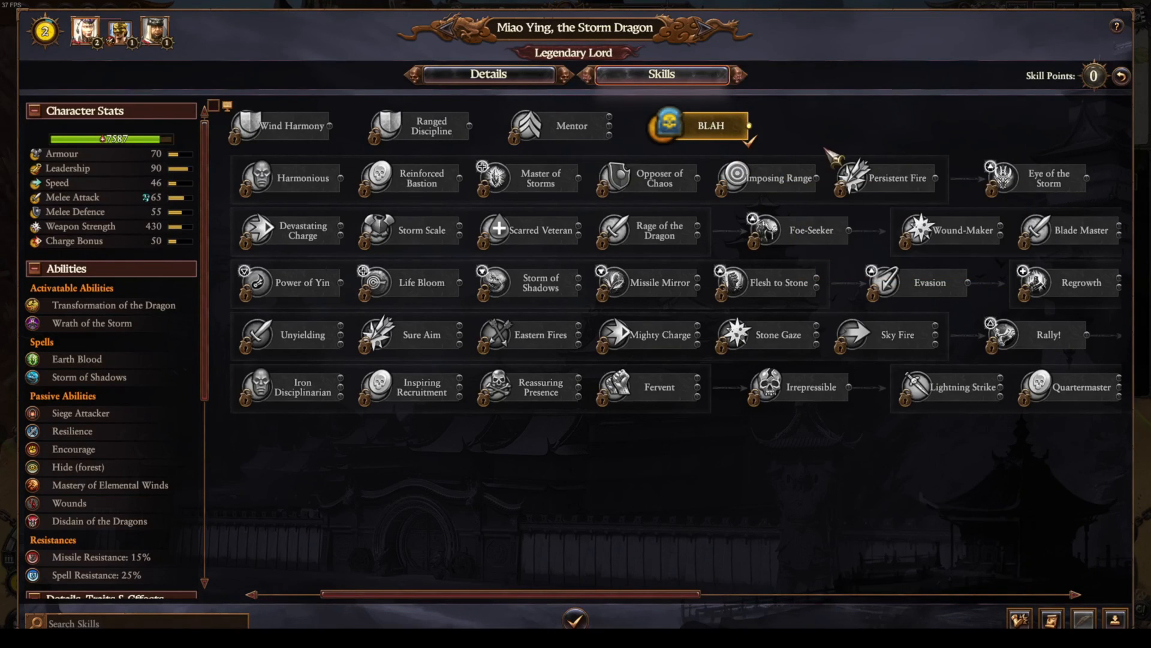
scroll(826, 148, down, 8)
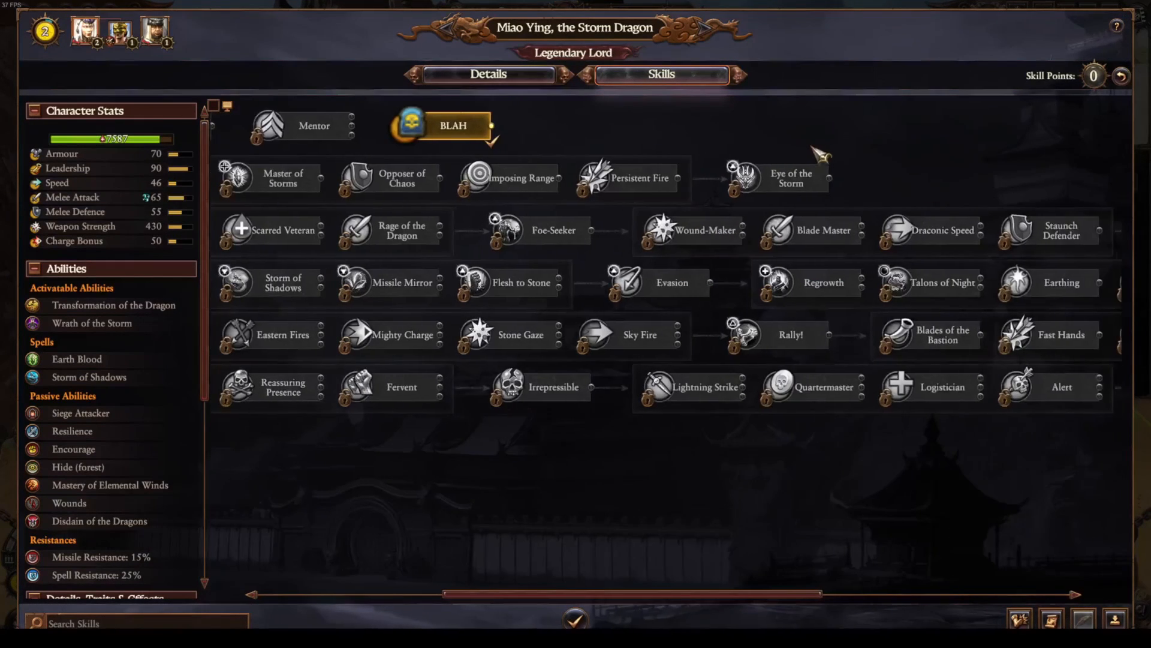
scroll(780, 153, up, 2)
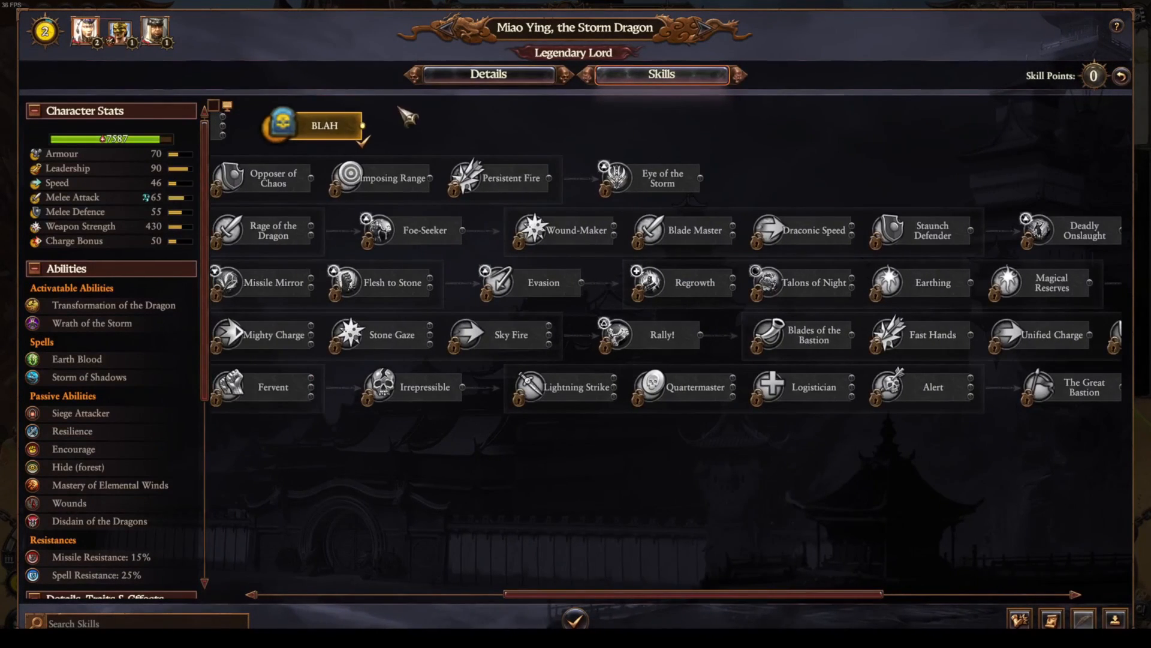
scroll(779, 186, down, 6)
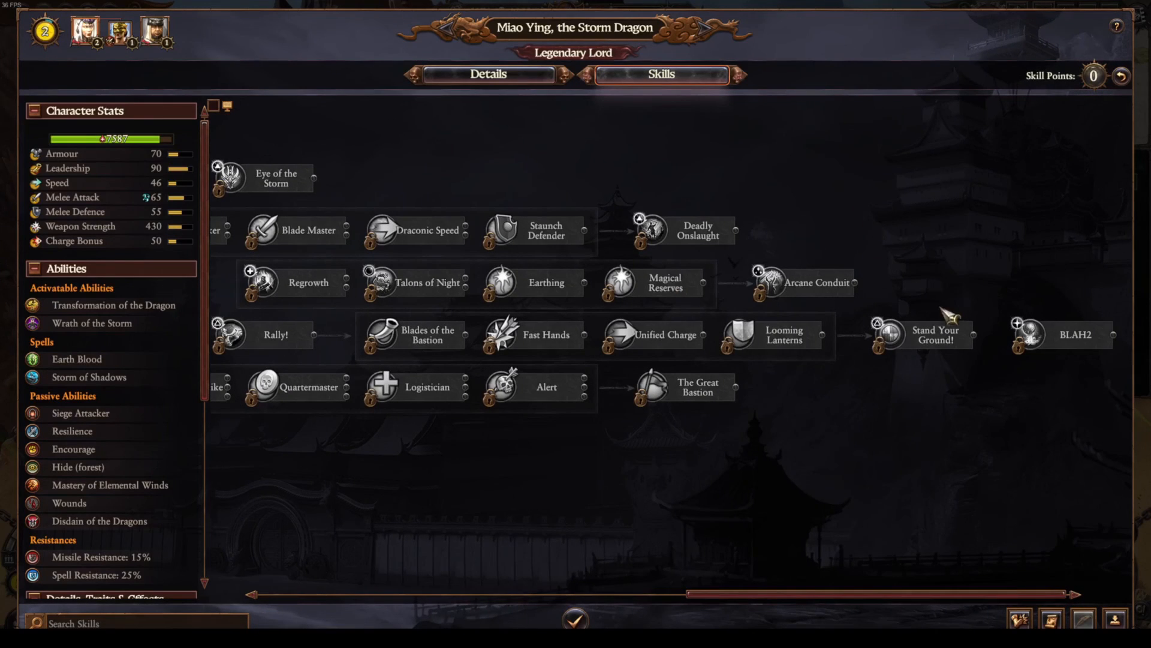
mouse_move(932, 347)
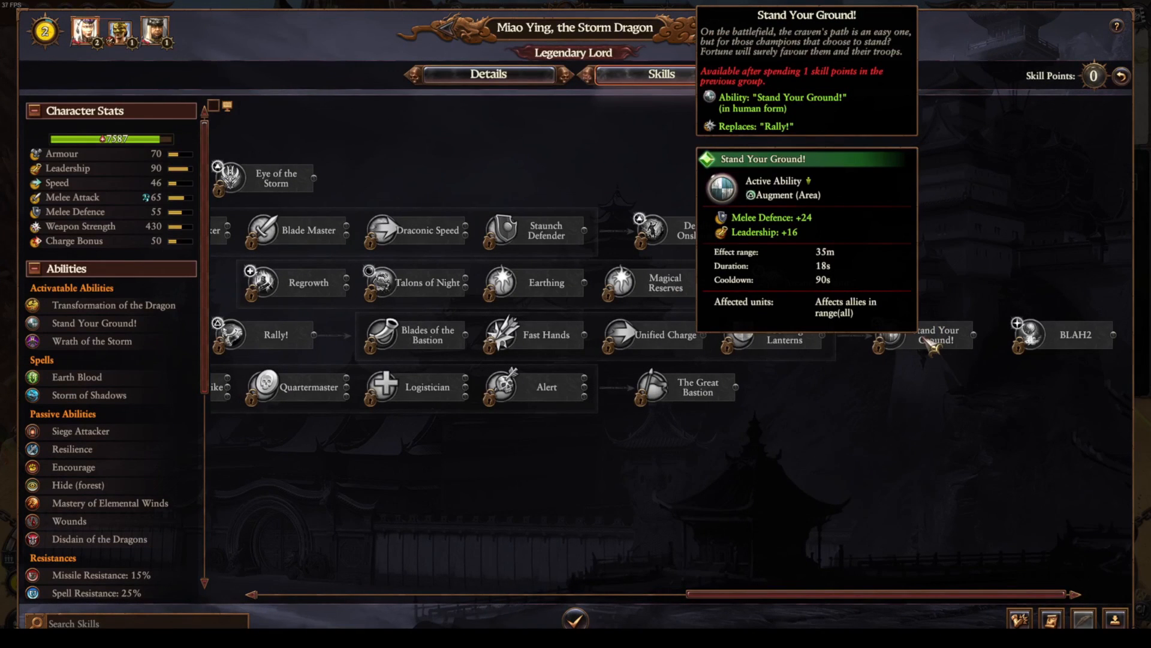